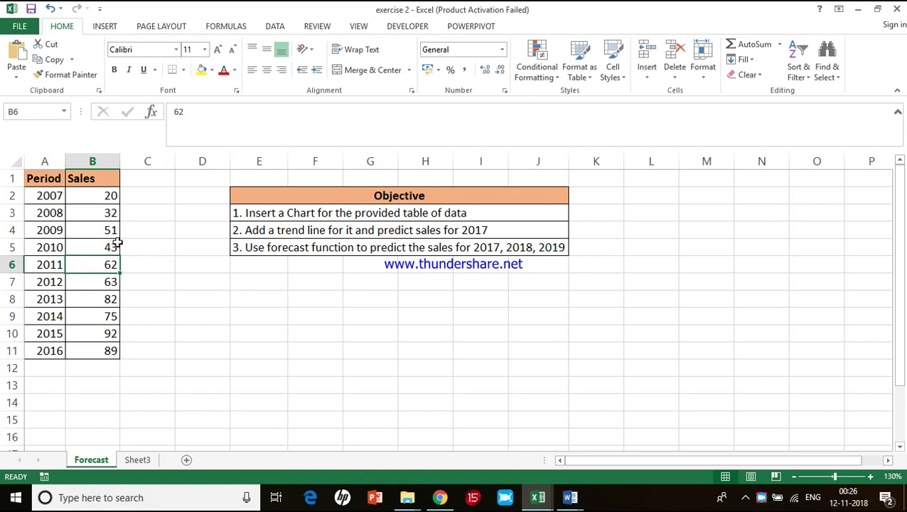
{"action": "left_click", "coordinate": [60, 212]}
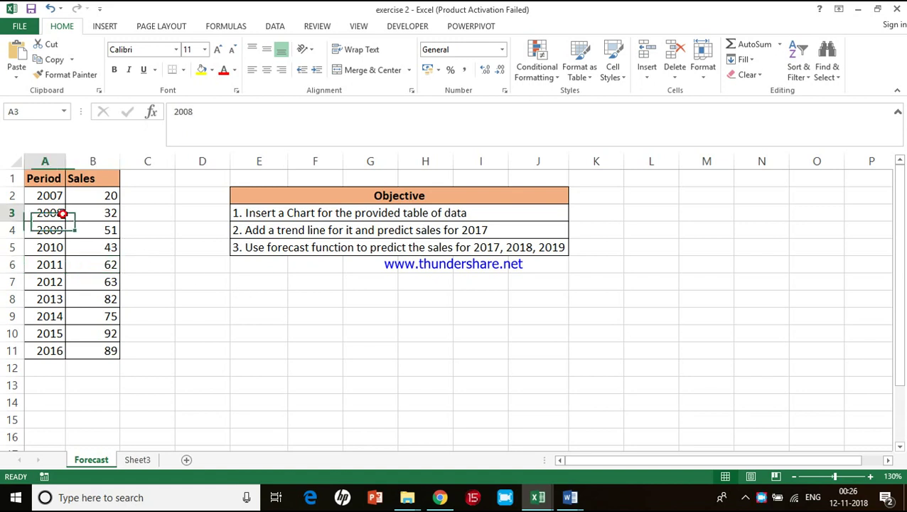
{"action": "left_click", "coordinate": [54, 178]}
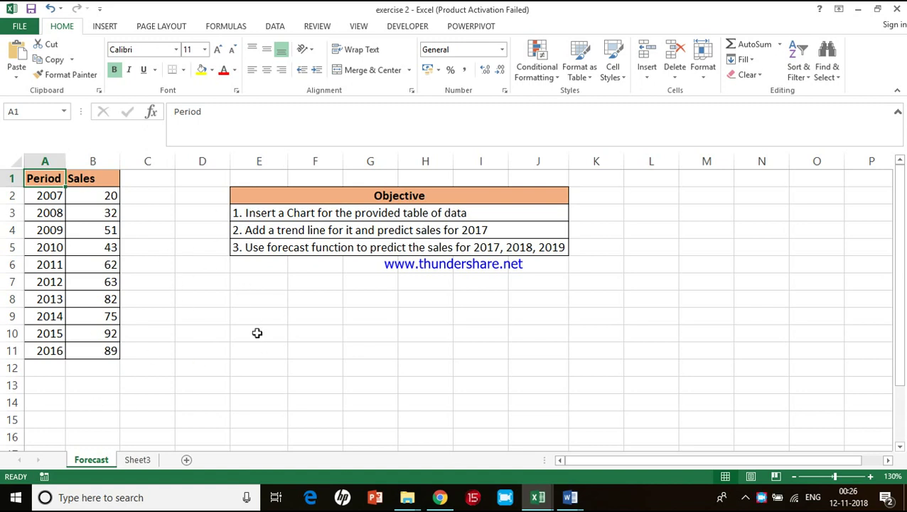
{"action": "left_click", "coordinate": [77, 249]}
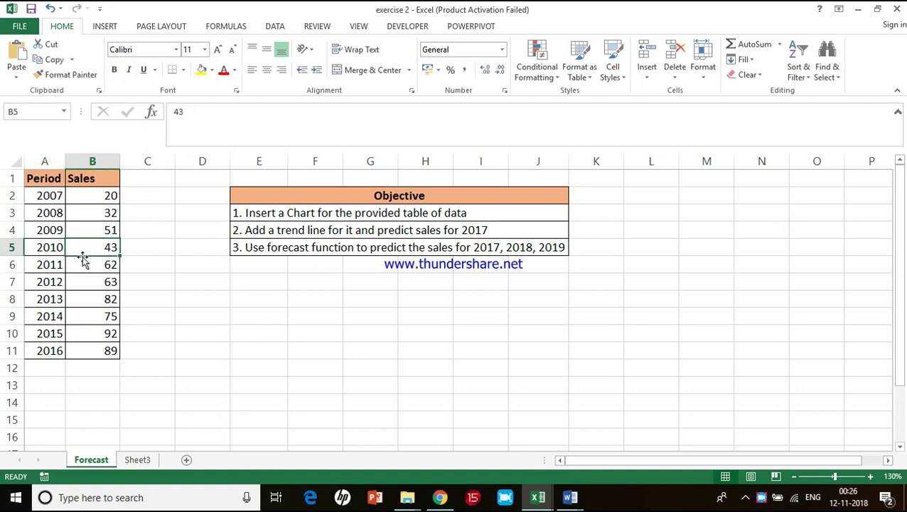
{"action": "left_click", "coordinate": [45, 229]}
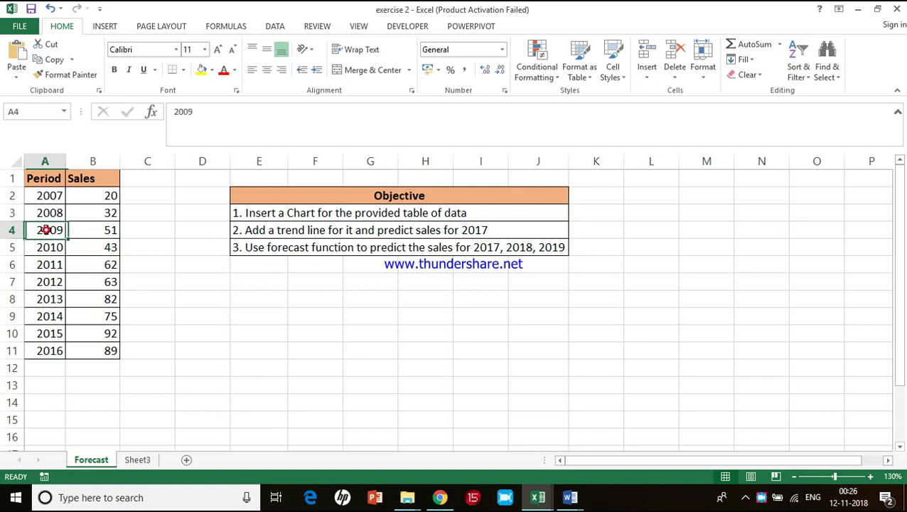
Insert the recommended Line chart for the Period and Sales data table
{"action": "left_click", "coordinate": [85, 298]}
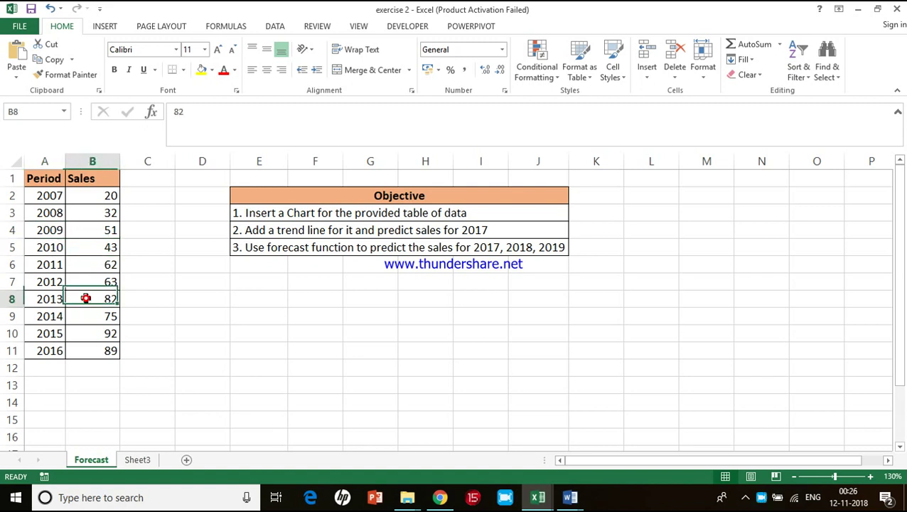
{"action": "left_click", "coordinate": [105, 26]}
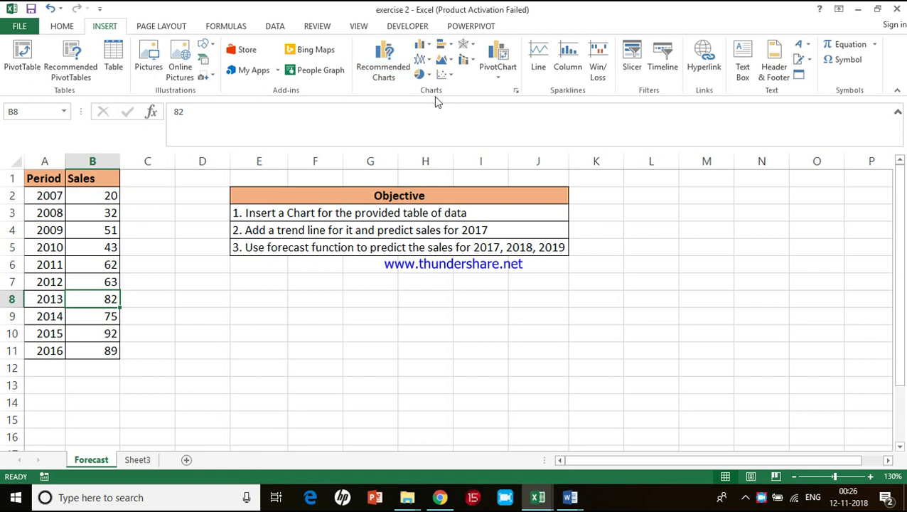
{"action": "left_click", "coordinate": [382, 78]}
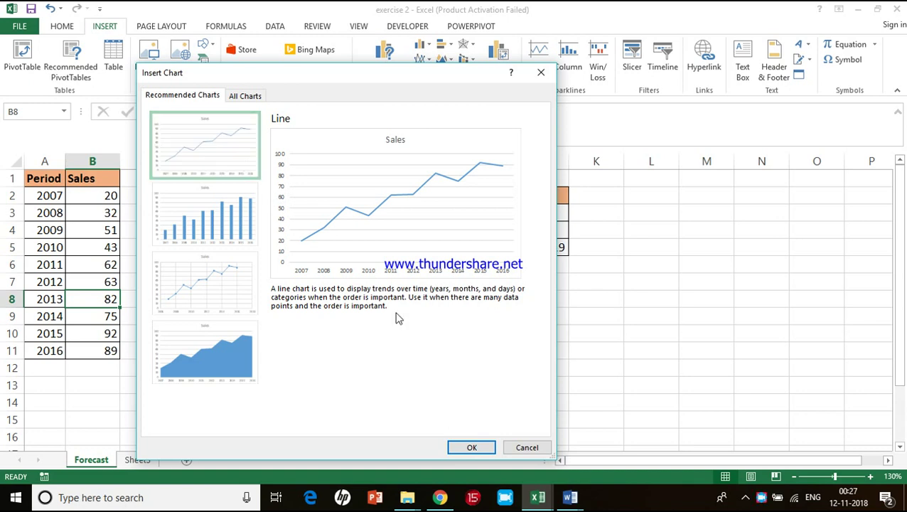
{"action": "left_click", "coordinate": [469, 448]}
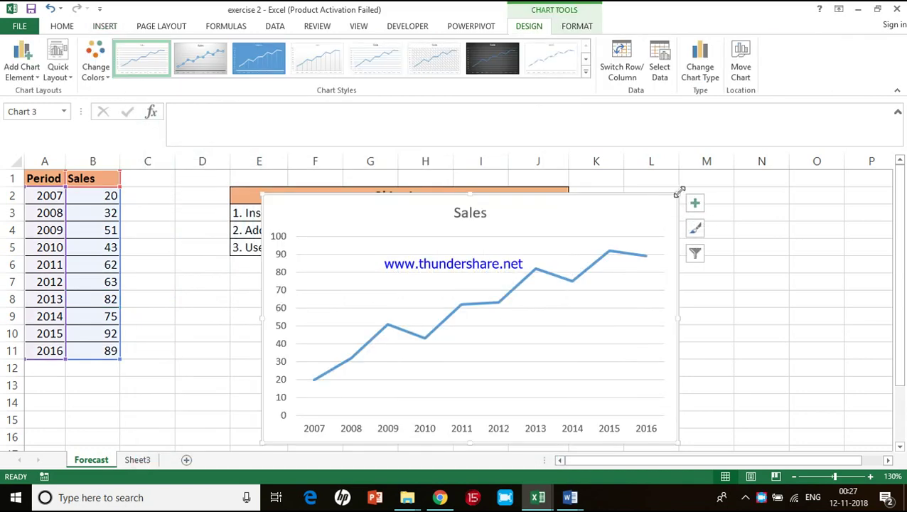
Resize the sales chart to a smaller size and place it below the Objective table
{"action": "left_click_drag", "start_coordinate": [679, 194], "coordinate": [580, 274]}
{"action": "scroll", "coordinate": [660, 263], "scroll_direction": "down", "scroll_amount": 3}
{"action": "scroll", "coordinate": [661, 263], "scroll_direction": "up", "scroll_amount": 3}
{"action": "scroll", "coordinate": [661, 263], "scroll_direction": "down", "scroll_amount": 1}
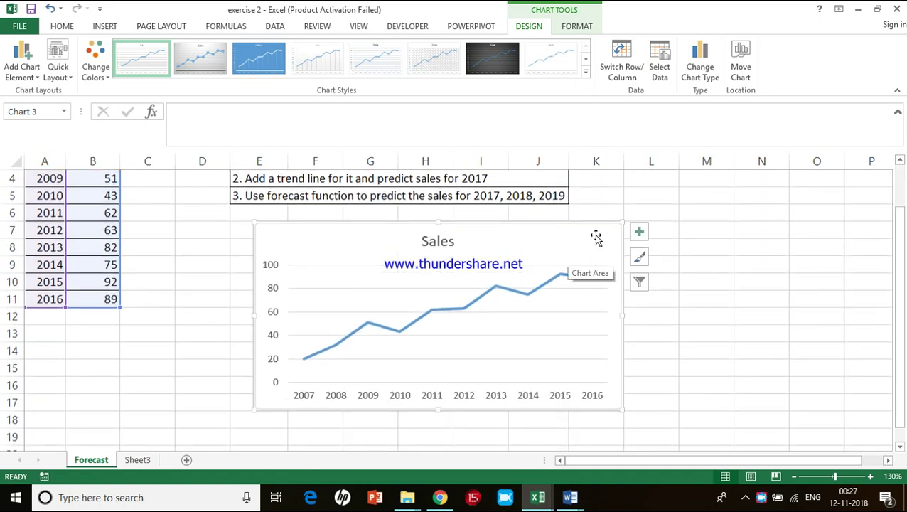
{"action": "left_click_drag", "start_coordinate": [622, 411], "coordinate": [634, 416]}
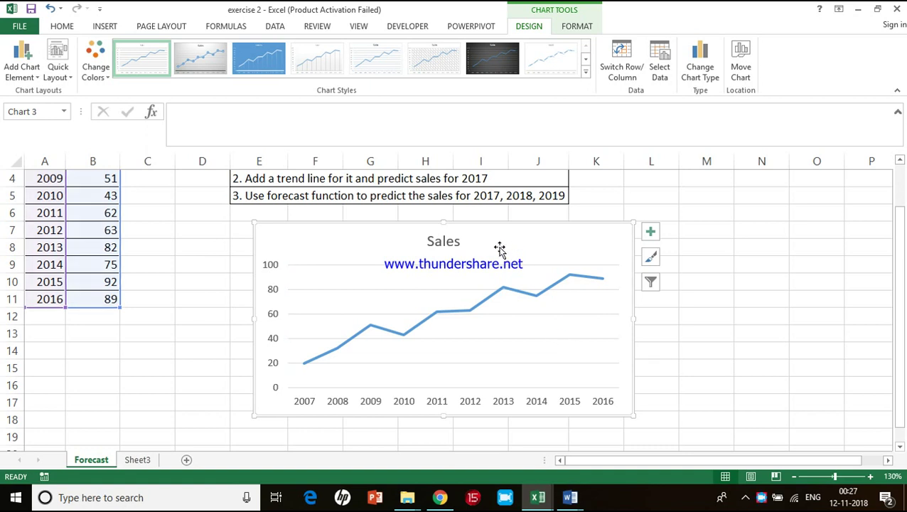
{"action": "left_click", "coordinate": [487, 273]}
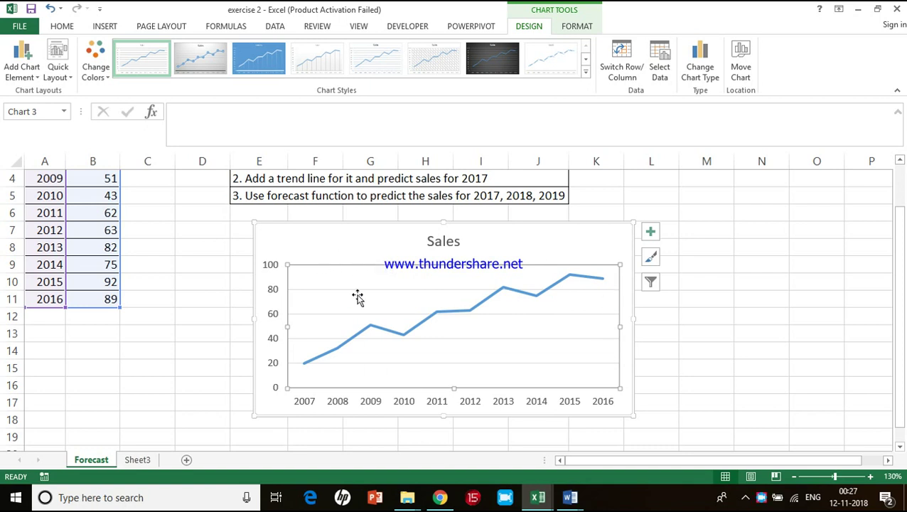
{"action": "left_click", "coordinate": [353, 249]}
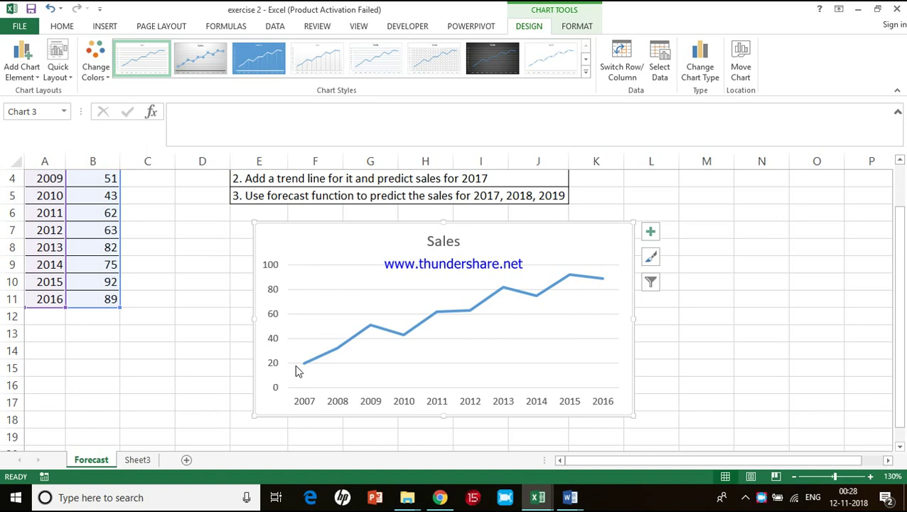
{"action": "left_click", "coordinate": [314, 361]}
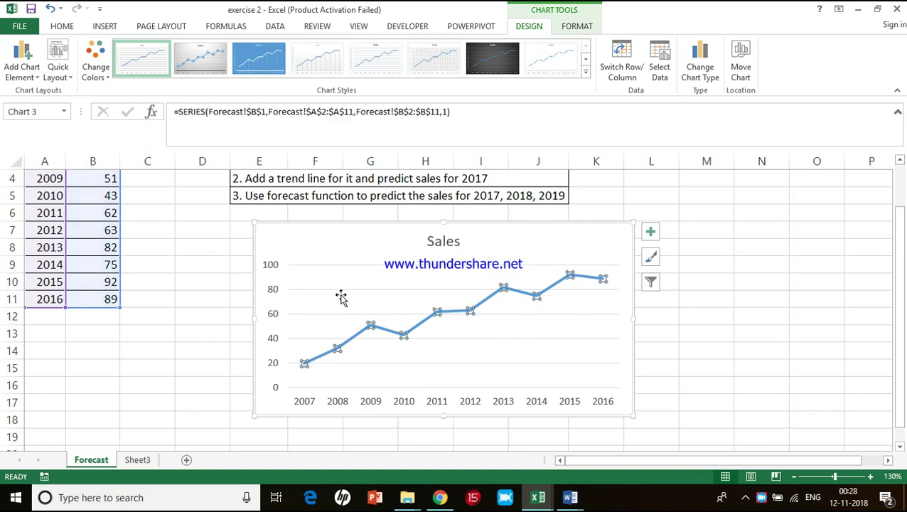
{"action": "left_click", "coordinate": [449, 242]}
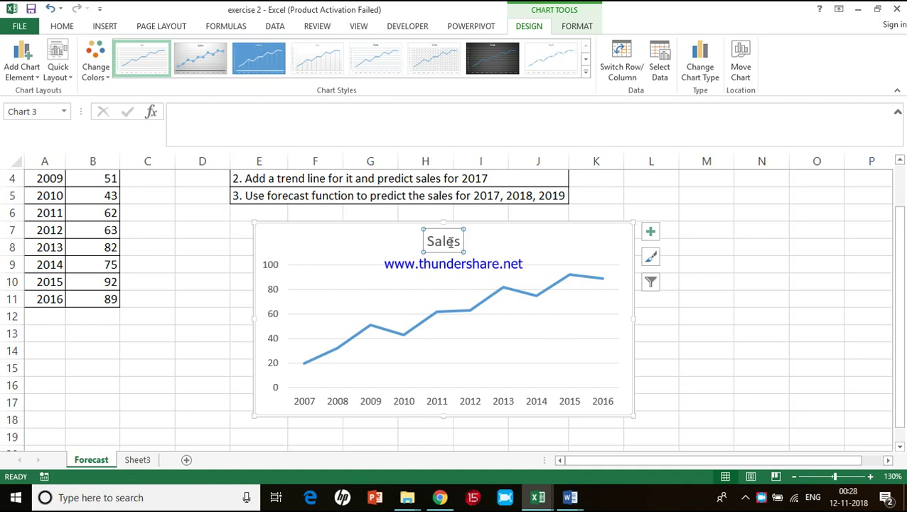
Delete the horizontal gridlines from the sales chart
{"action": "left_click", "coordinate": [410, 290]}
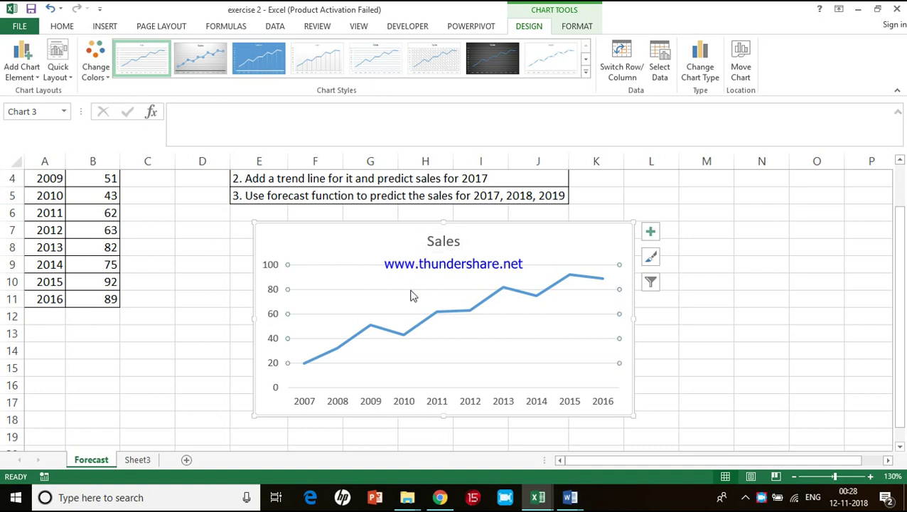
{"action": "left_click", "coordinate": [497, 248]}
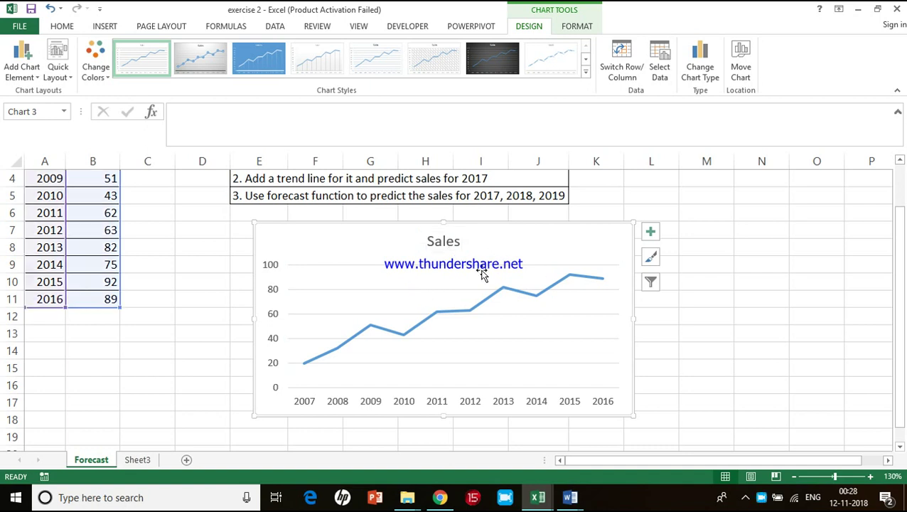
{"action": "left_click", "coordinate": [416, 296]}
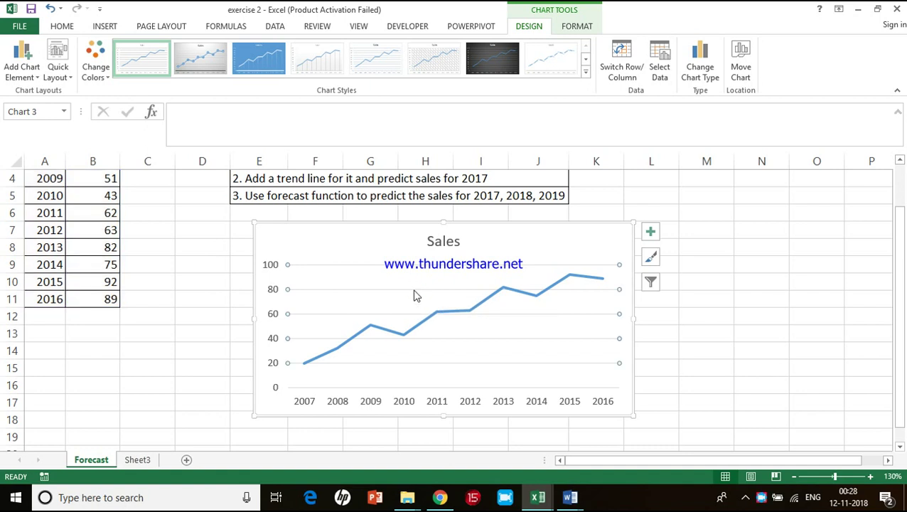
{"action": "left_click", "coordinate": [380, 253]}
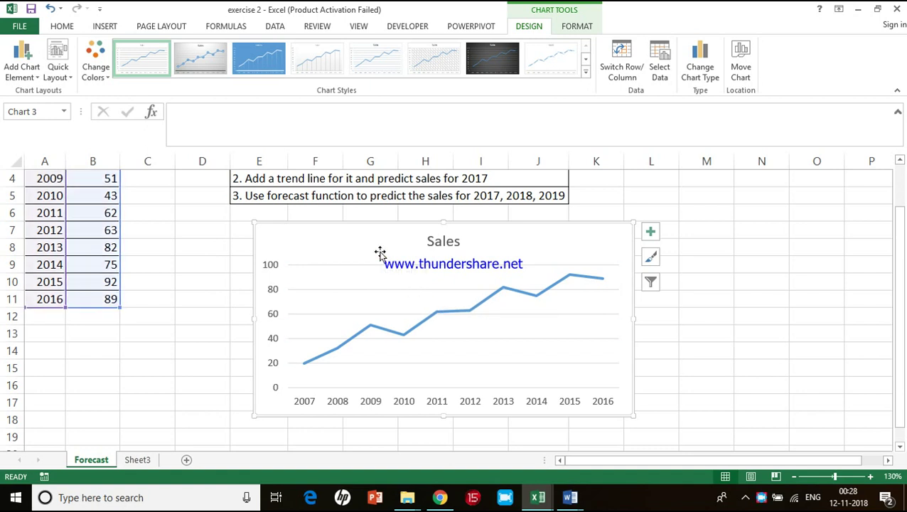
{"action": "left_click", "coordinate": [364, 291]}
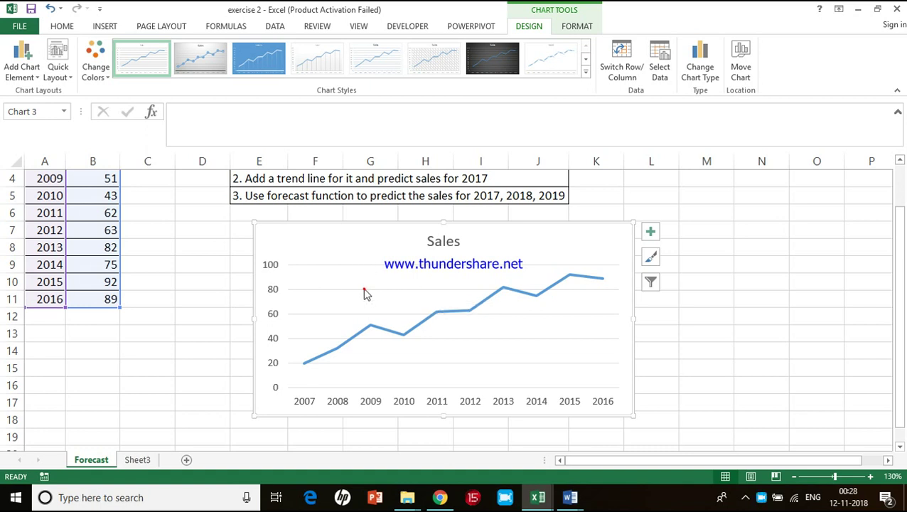
{"action": "left_click", "coordinate": [361, 254]}
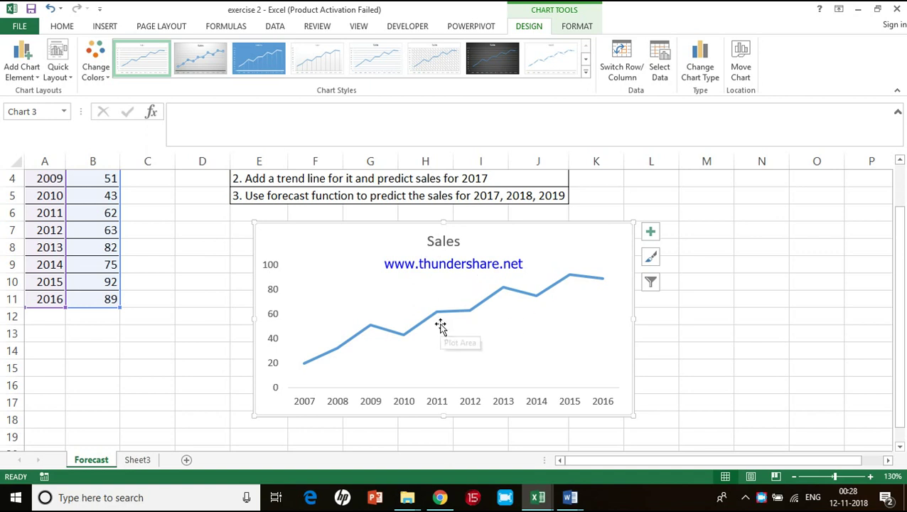
Add data labels to the line in the sales chart
{"action": "mouse_move", "coordinate": [434, 319]}
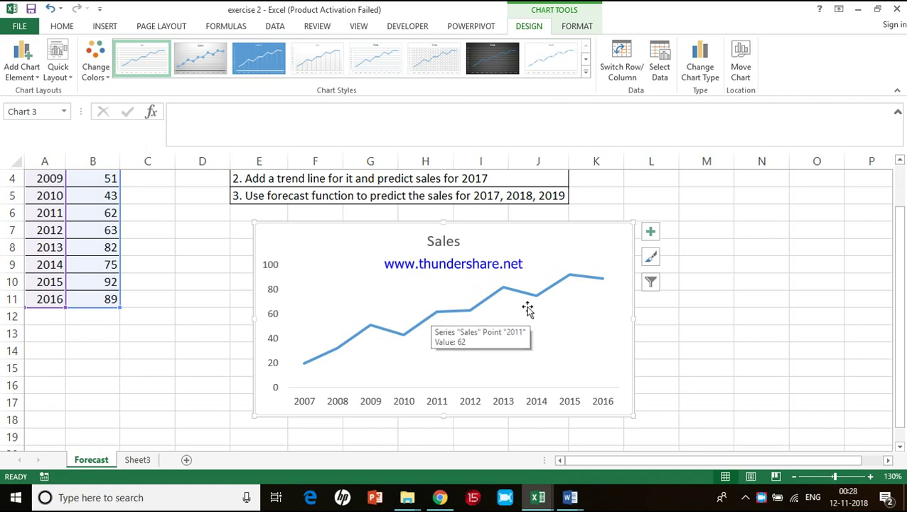
{"action": "left_click", "coordinate": [650, 234]}
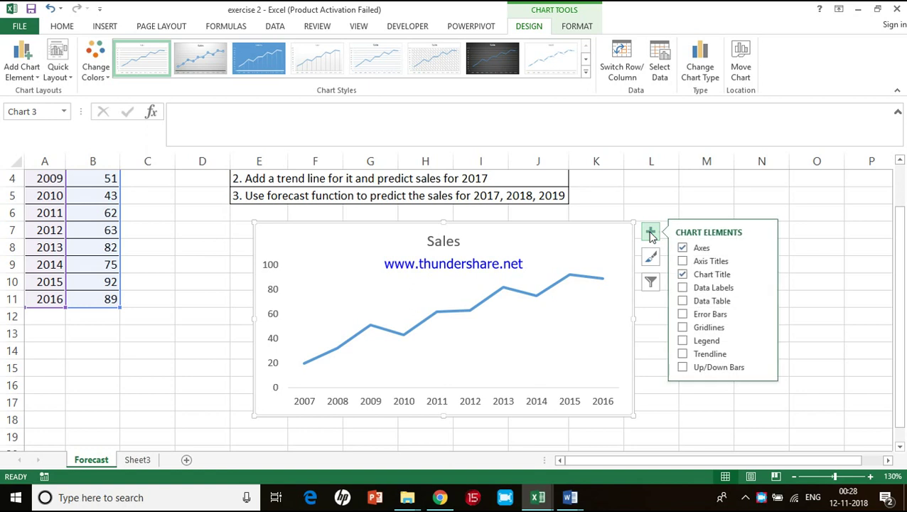
{"action": "left_click", "coordinate": [683, 289]}
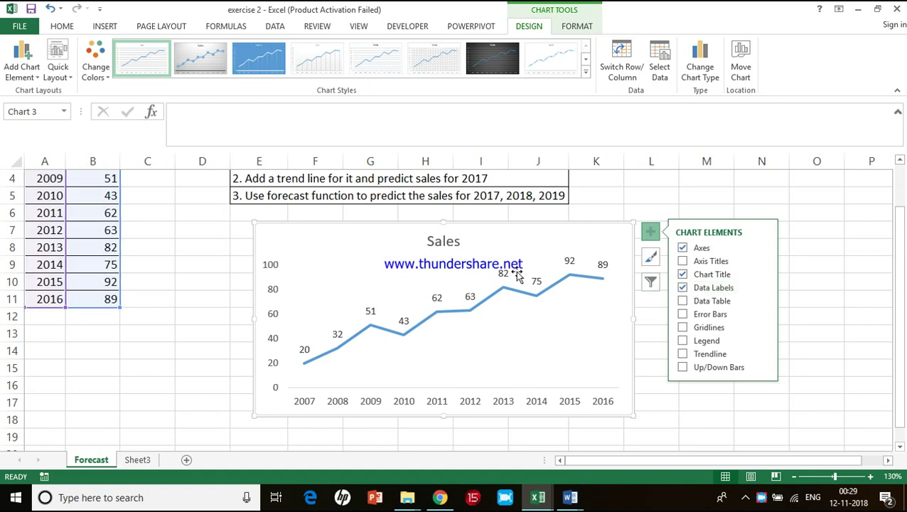
{"action": "left_click", "coordinate": [501, 311]}
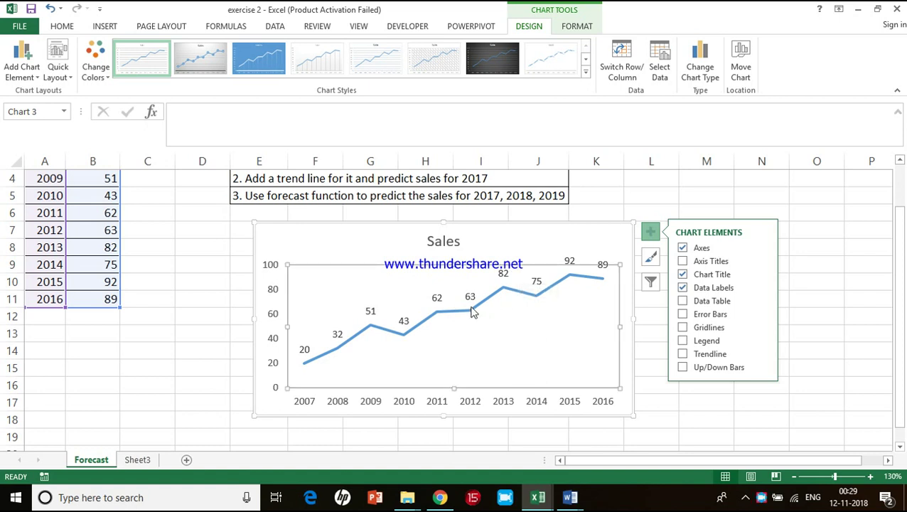
{"action": "left_click", "coordinate": [521, 254]}
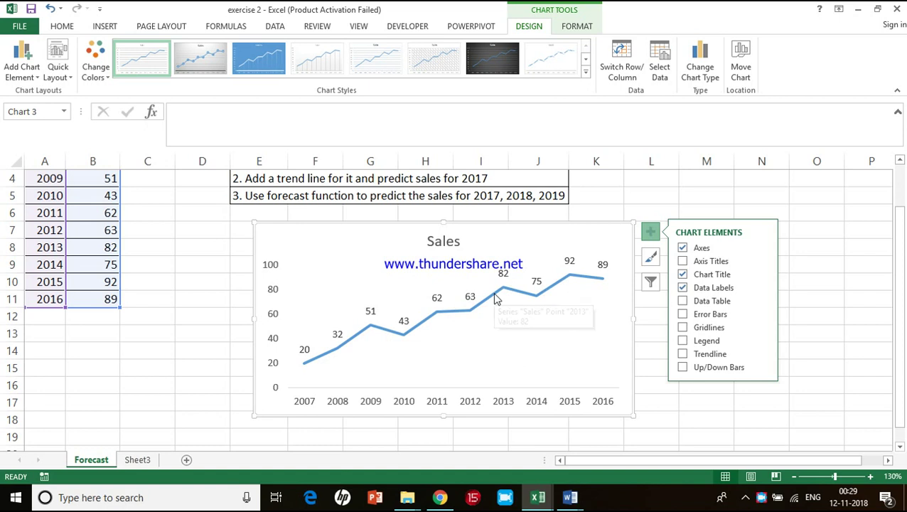
{"action": "left_click", "coordinate": [305, 350]}
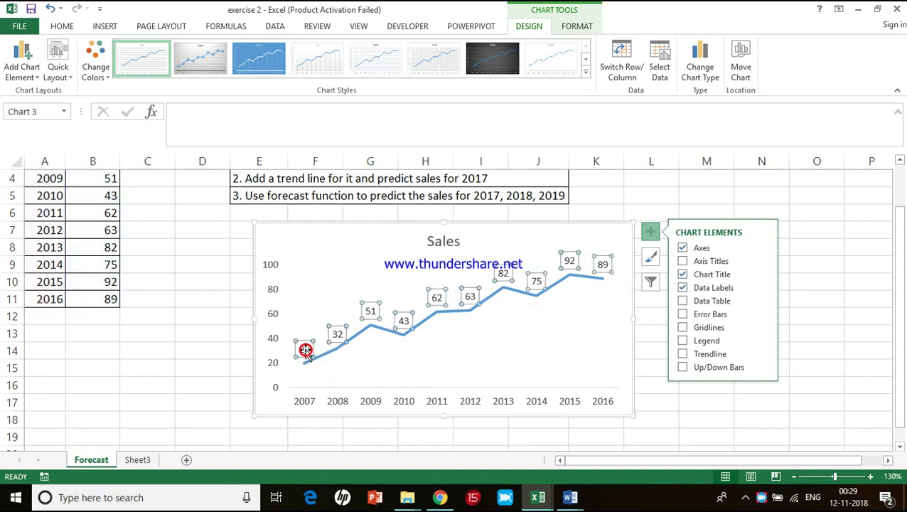
{"action": "left_click", "coordinate": [396, 374]}
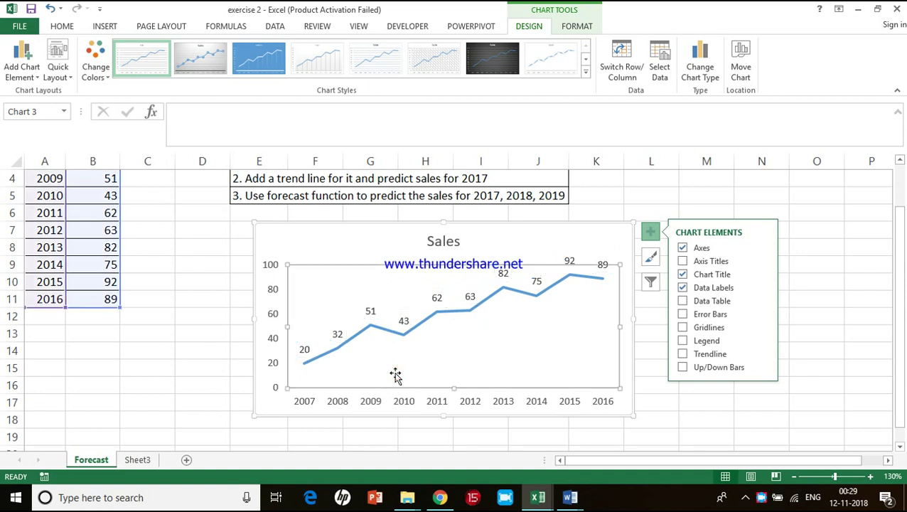
{"action": "left_click", "coordinate": [347, 256]}
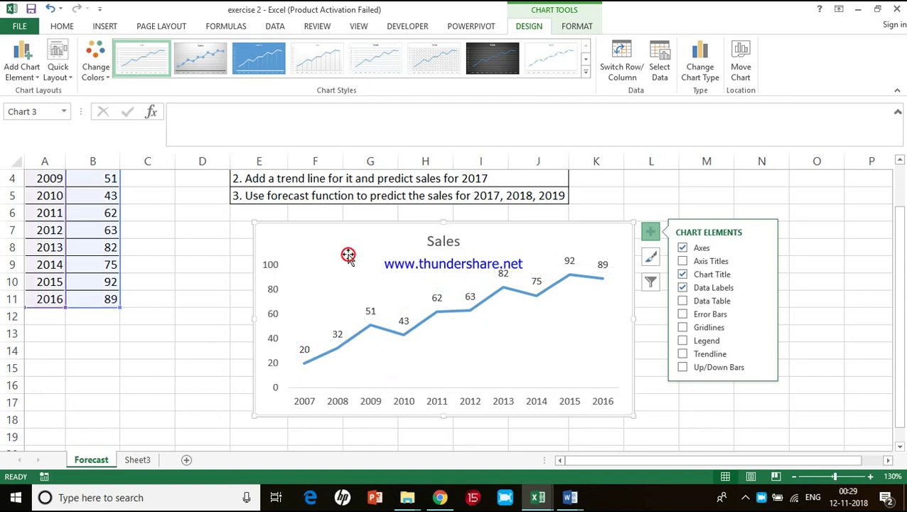
Change the sales chart's title to "Sales Across Years"
{"action": "left_click", "coordinate": [449, 243]}
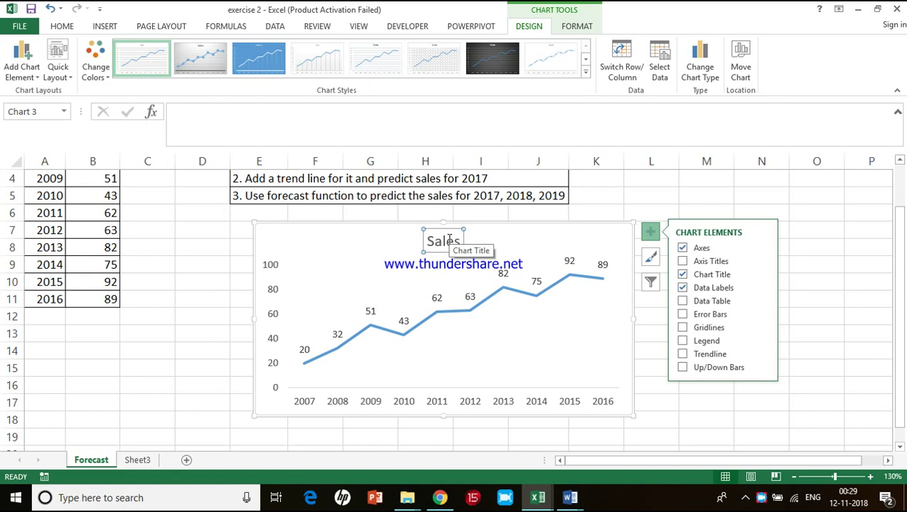
{"action": "left_click", "coordinate": [449, 240]}
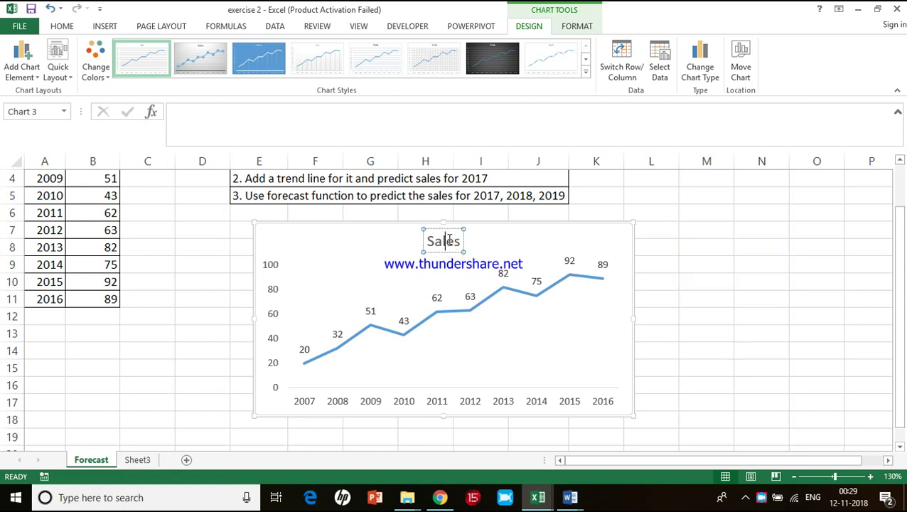
{"action": "key", "text": "BackSpace"}
{"action": "key", "text": "BackSpace"}
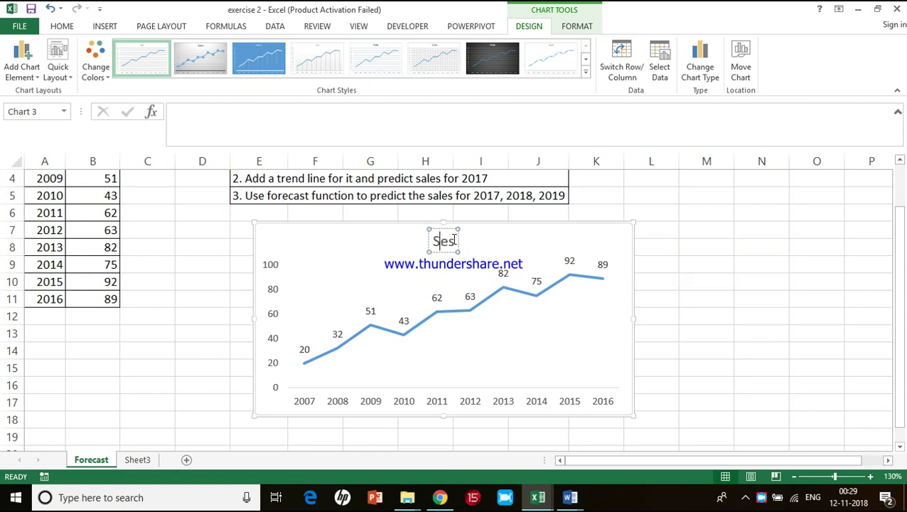
{"action": "key", "text": "BackSpace"}
{"action": "key", "text": "Delete"}
{"action": "key", "text": "Delete"}
{"action": "type", "text": "AA"}
{"action": "key", "text": "BackSpace"}
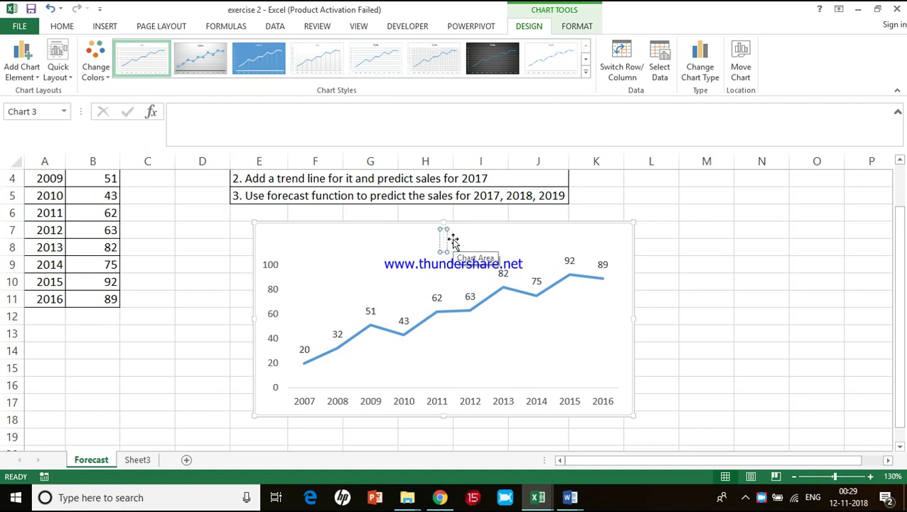
{"action": "type", "text": "Sa"}
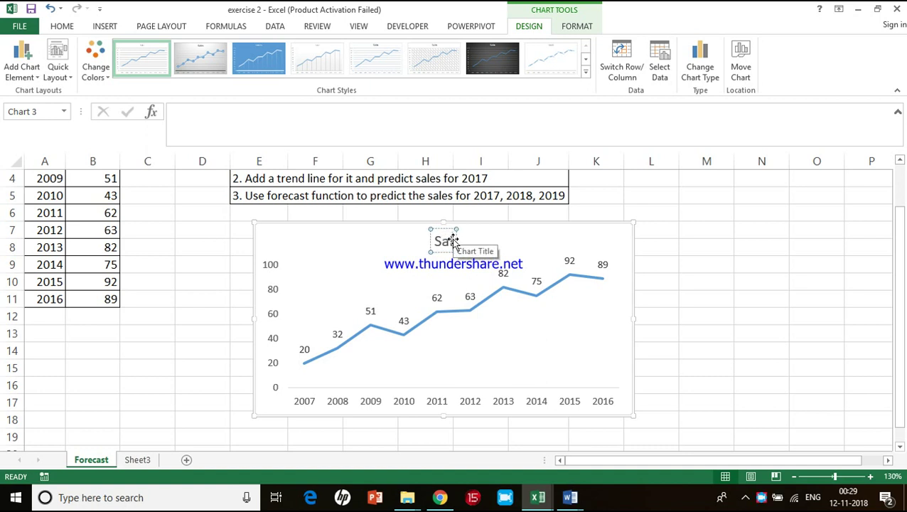
{"action": "type", "text": "les Ac"}
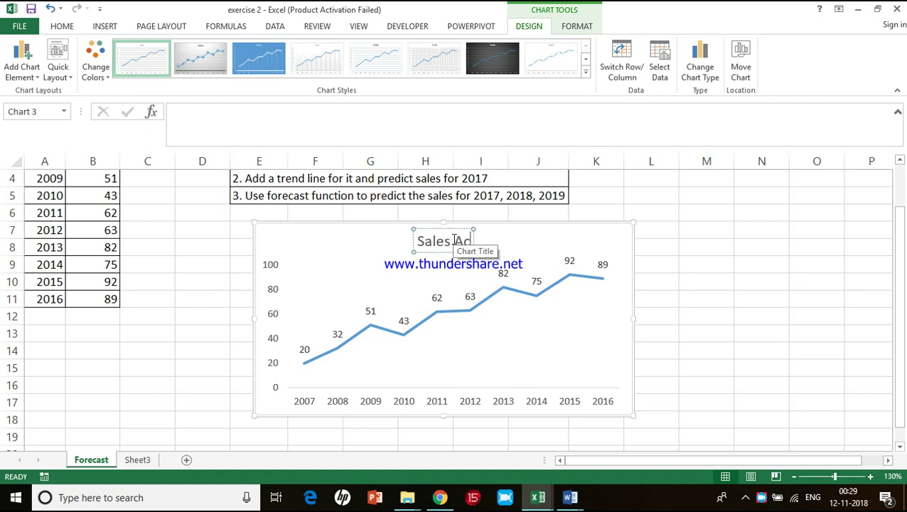
{"action": "type", "text": "ro"}
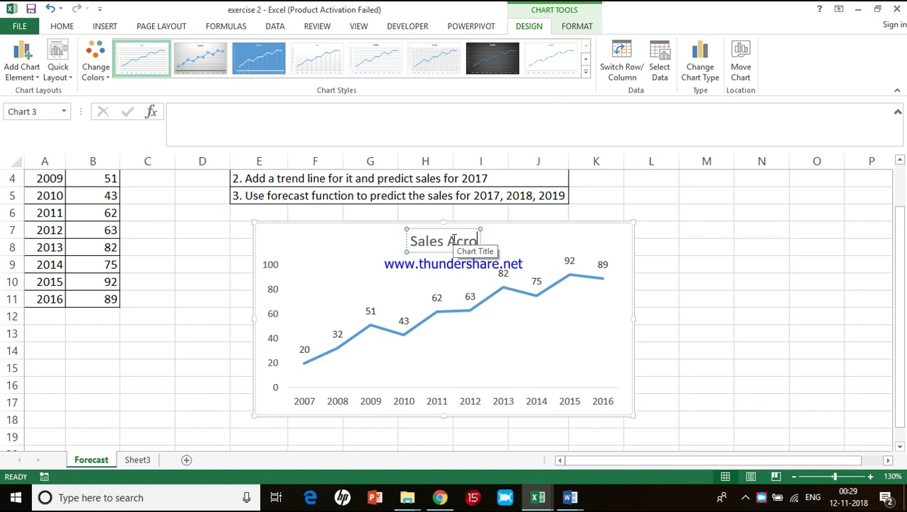
{"action": "type", "text": "ss Years"}
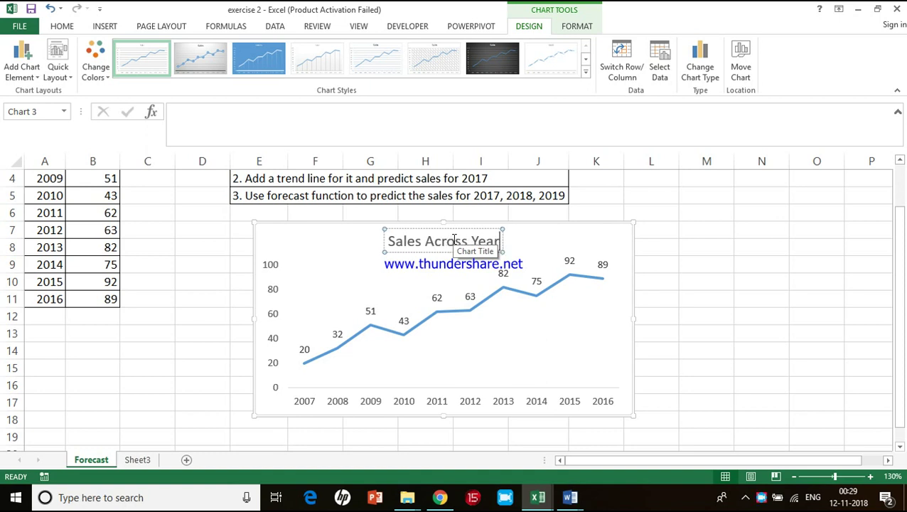
{"action": "left_click", "coordinate": [441, 252]}
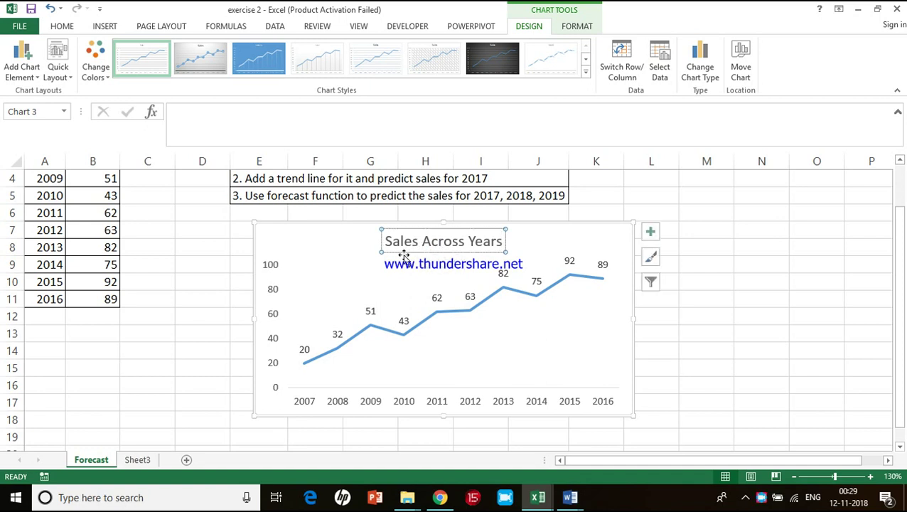
Format the chart title text as bold and dark red
{"action": "mouse_move", "coordinate": [369, 329]}
{"action": "left_click", "coordinate": [367, 311]}
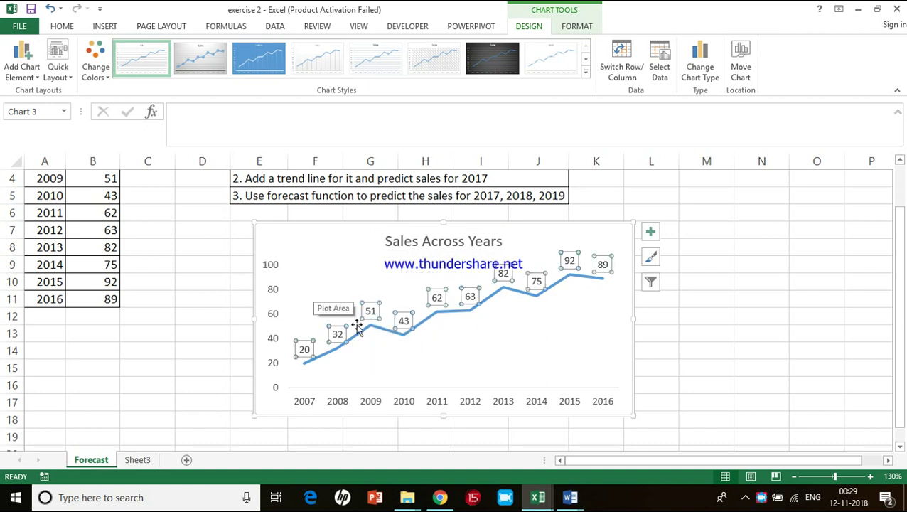
{"action": "left_click", "coordinate": [381, 332]}
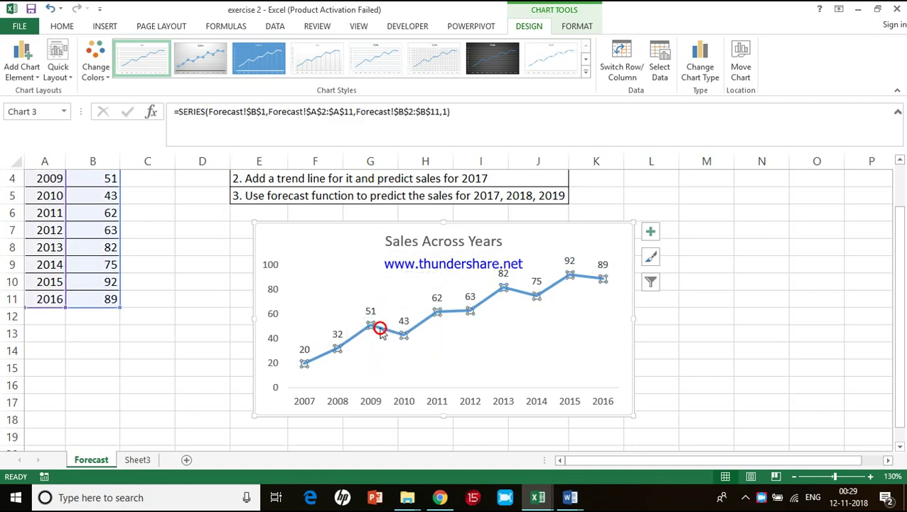
{"action": "left_click", "coordinate": [416, 243]}
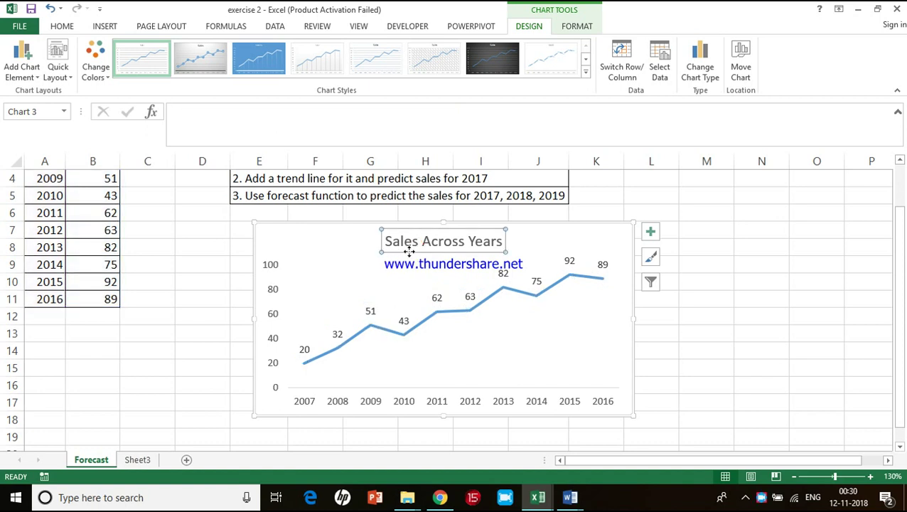
{"action": "left_click", "coordinate": [63, 27]}
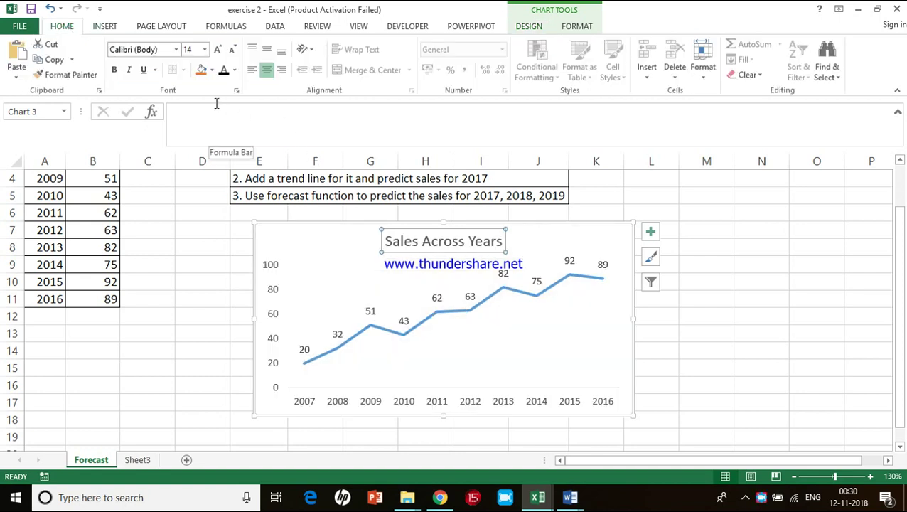
{"action": "left_click", "coordinate": [235, 71]}
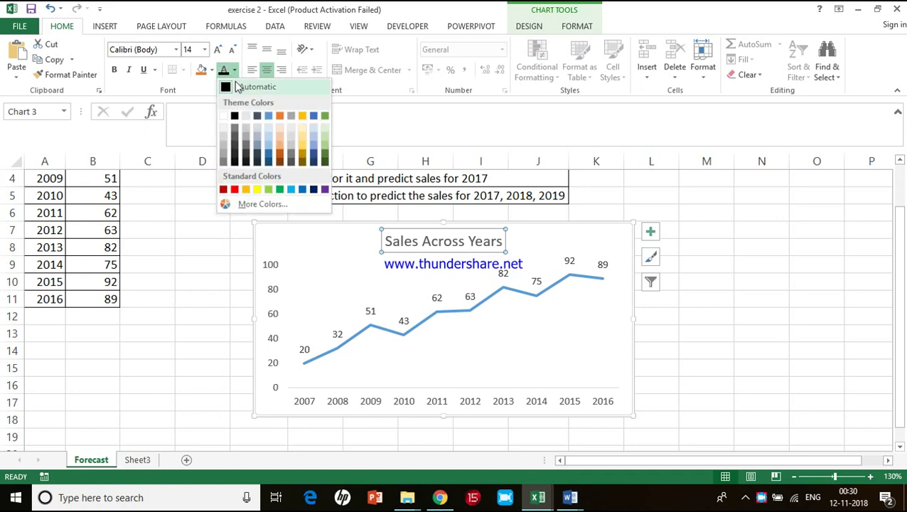
{"action": "left_click", "coordinate": [223, 190]}
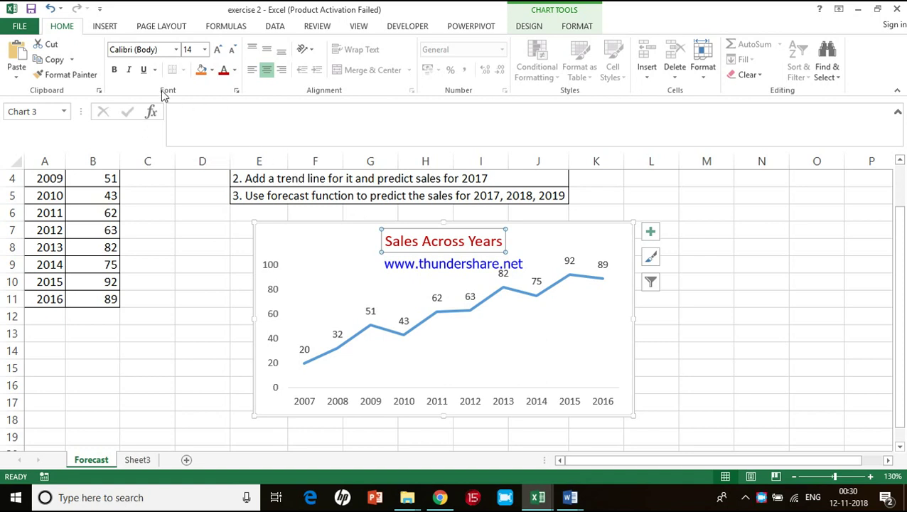
{"action": "left_click", "coordinate": [113, 69]}
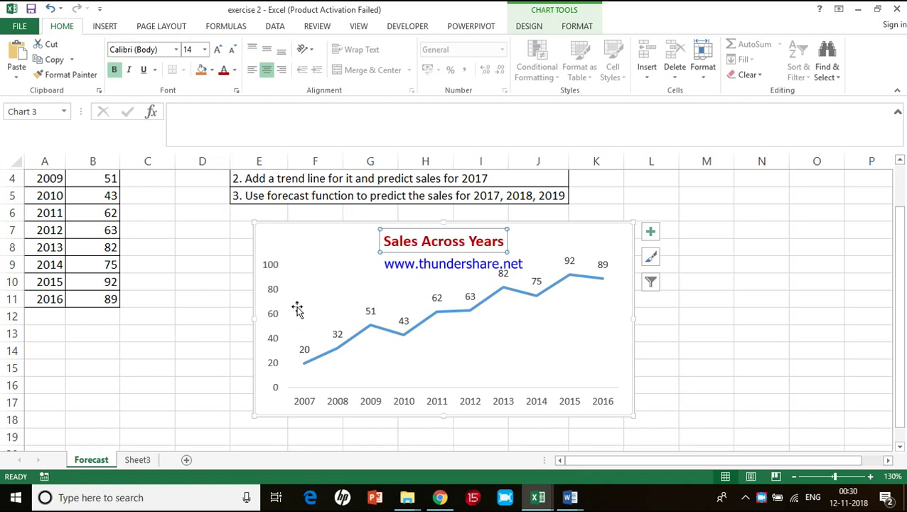
Make the vertical axis numbers of the sales chart bold and black
{"action": "left_click", "coordinate": [273, 284]}
{"action": "left_click", "coordinate": [271, 269]}
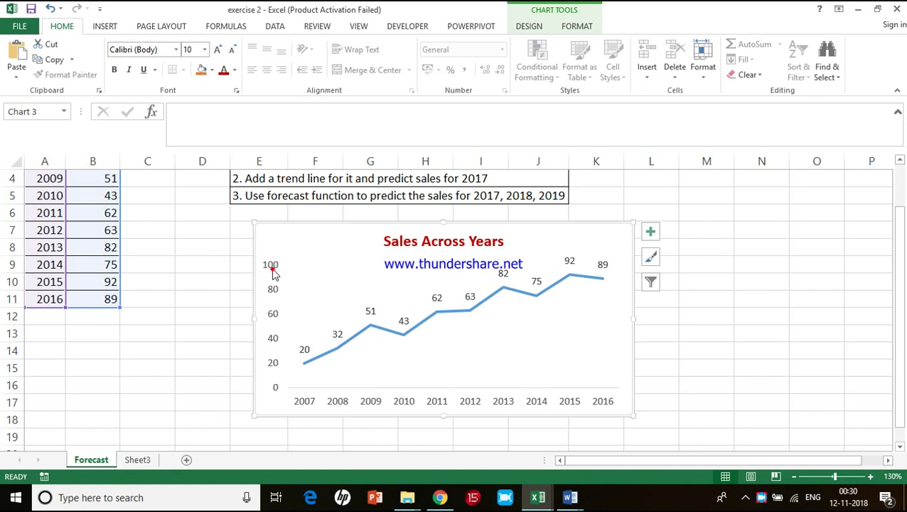
{"action": "left_click", "coordinate": [116, 72]}
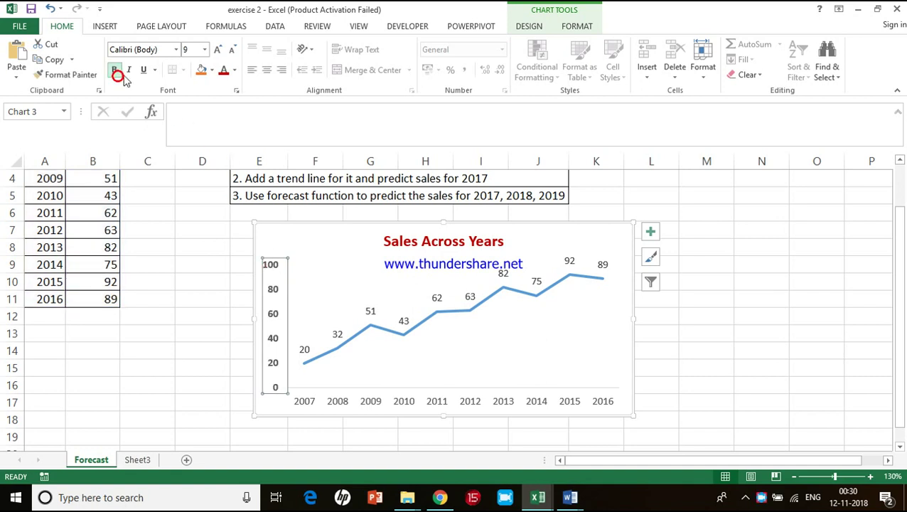
{"action": "left_click", "coordinate": [235, 71]}
{"action": "left_click", "coordinate": [234, 117]}
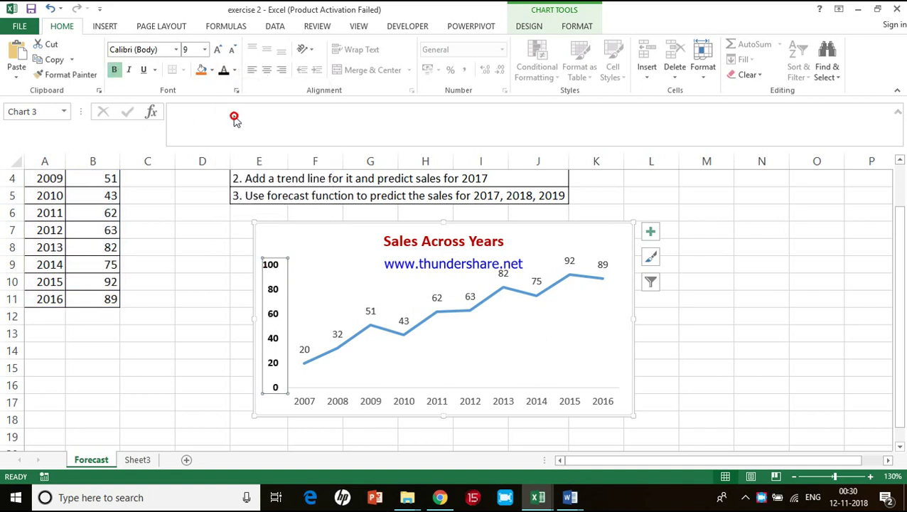
Make the year labels on the horizontal axis and the line's data labels bold and black
{"action": "left_click", "coordinate": [368, 405]}
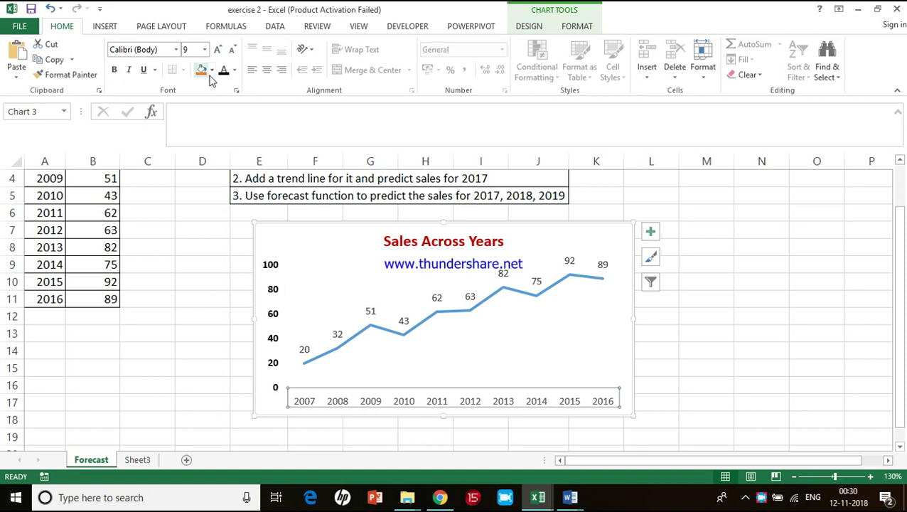
{"action": "left_click", "coordinate": [113, 69]}
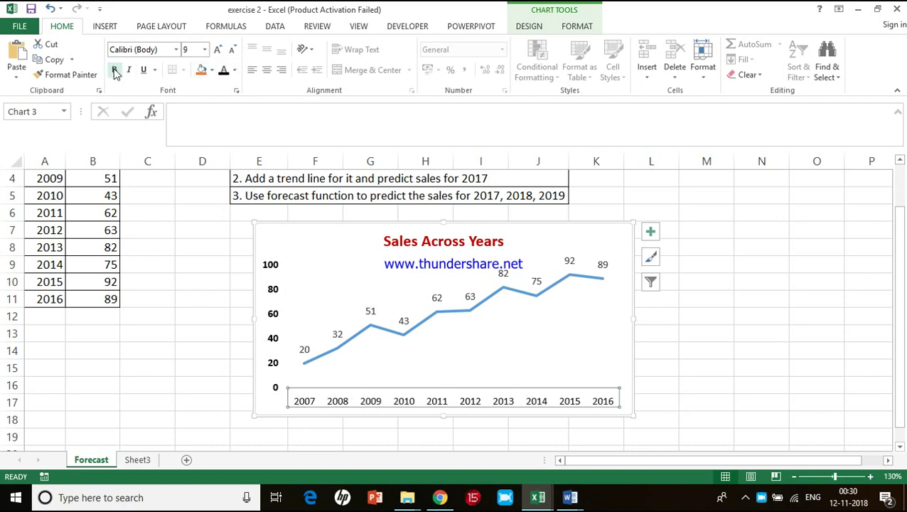
{"action": "left_click", "coordinate": [369, 310]}
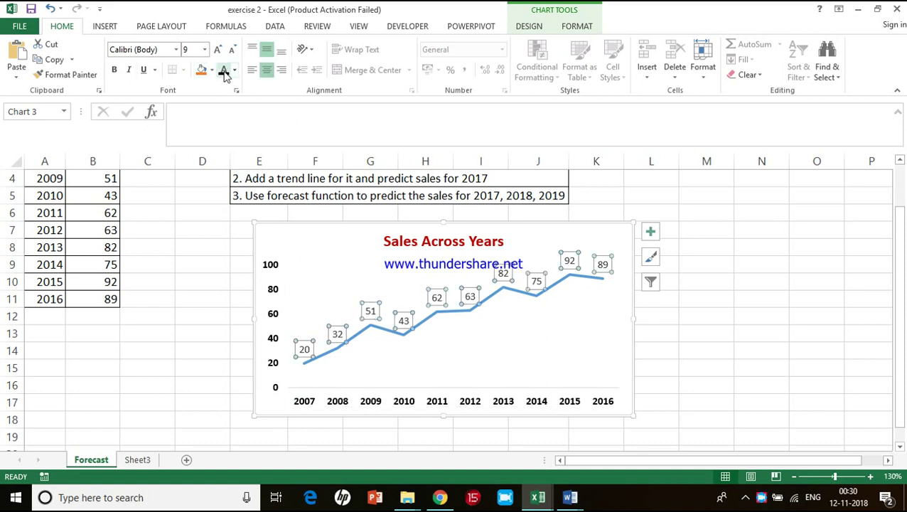
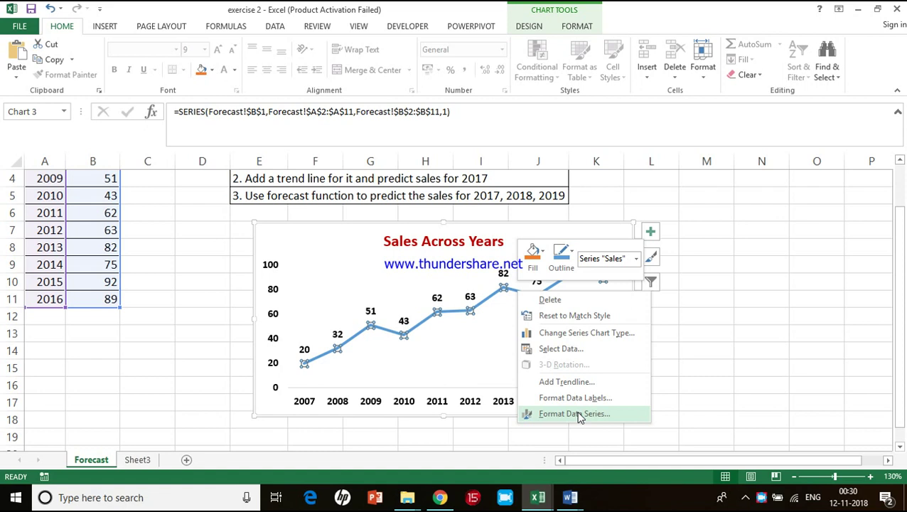
Format the Sales series line as a solid line in dark orange
{"action": "left_click", "coordinate": [579, 414]}
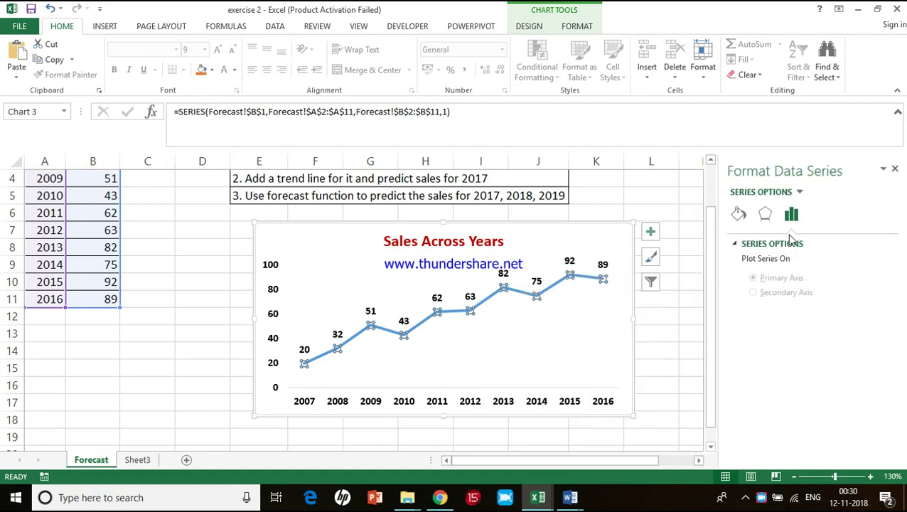
{"action": "left_click", "coordinate": [740, 215]}
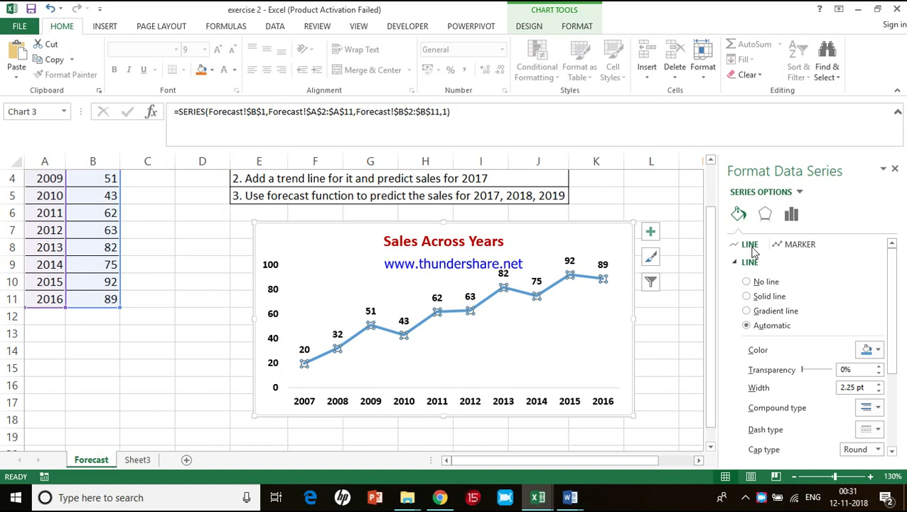
{"action": "left_click", "coordinate": [746, 295]}
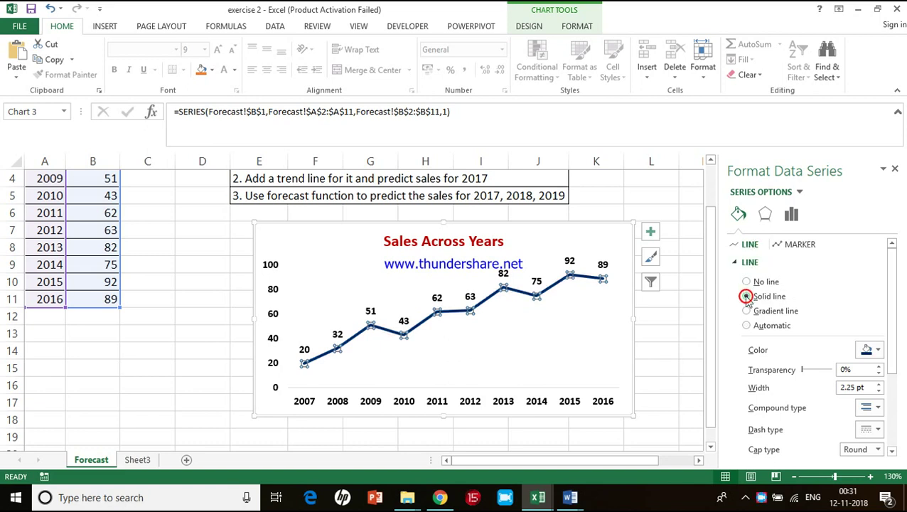
{"action": "left_click", "coordinate": [868, 349]}
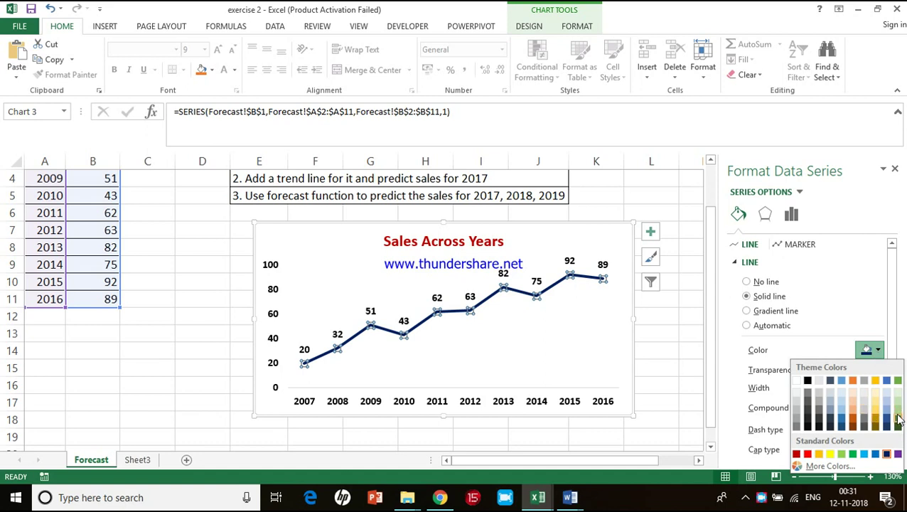
{"action": "left_click", "coordinate": [855, 421]}
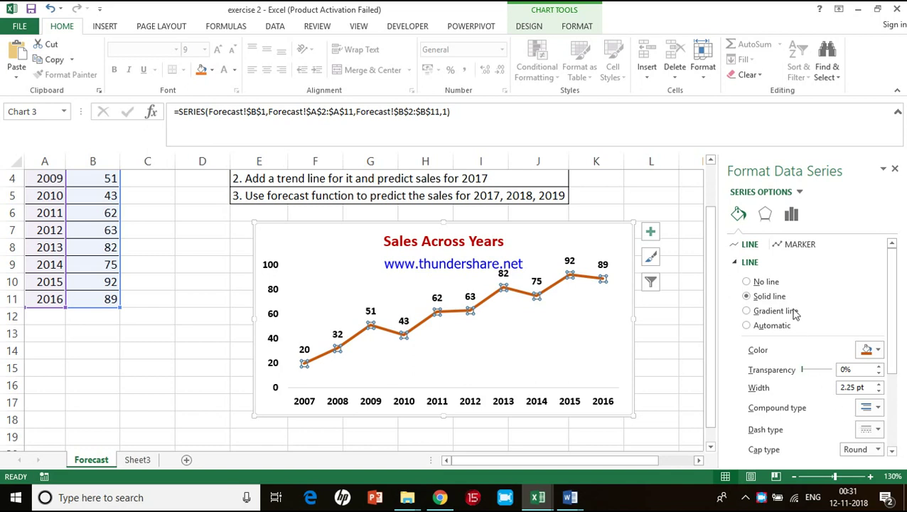
Set the marker fill of the Sales series to a solid fill
{"action": "left_click", "coordinate": [799, 244]}
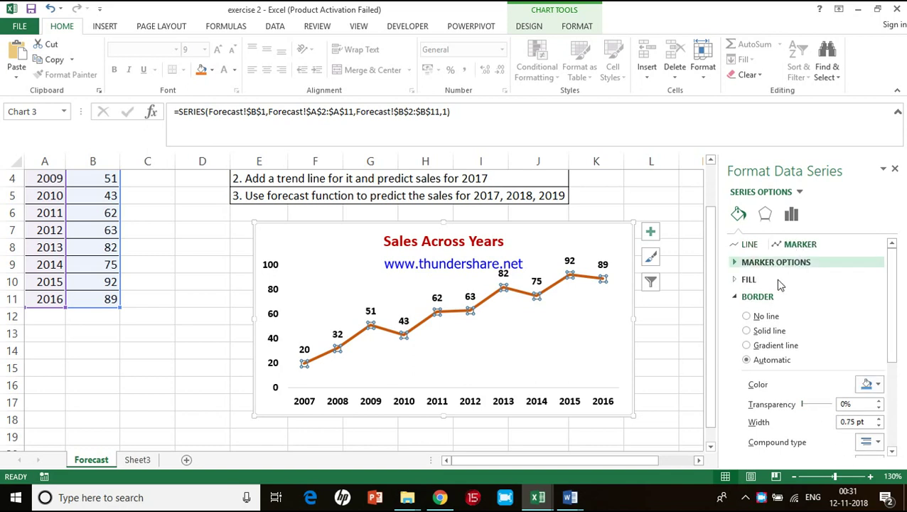
{"action": "left_click", "coordinate": [746, 280]}
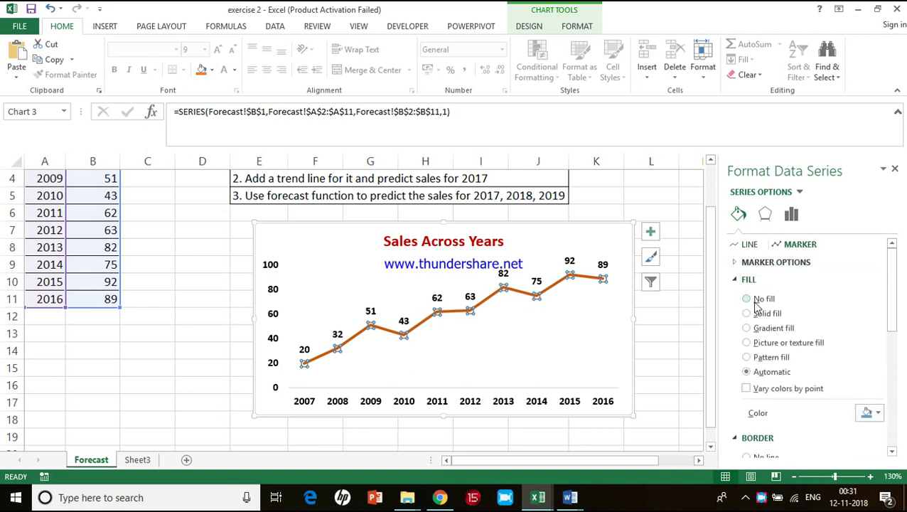
{"action": "left_click", "coordinate": [751, 314]}
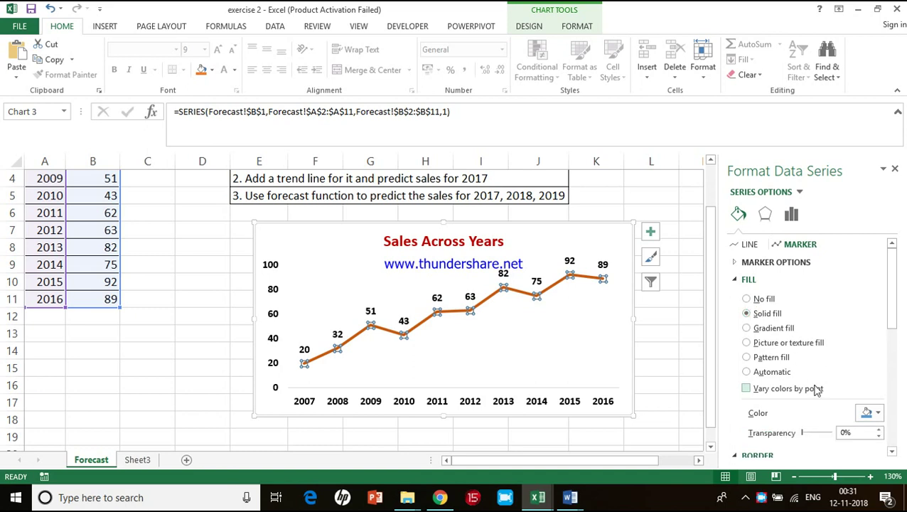
{"action": "scroll", "coordinate": [816, 390], "scroll_direction": "down", "scroll_amount": 2}
{"action": "scroll", "coordinate": [818, 390], "scroll_direction": "up", "scroll_amount": 2}
Give the Sales series built-in markers of the diamond type
{"action": "left_click", "coordinate": [743, 263]}
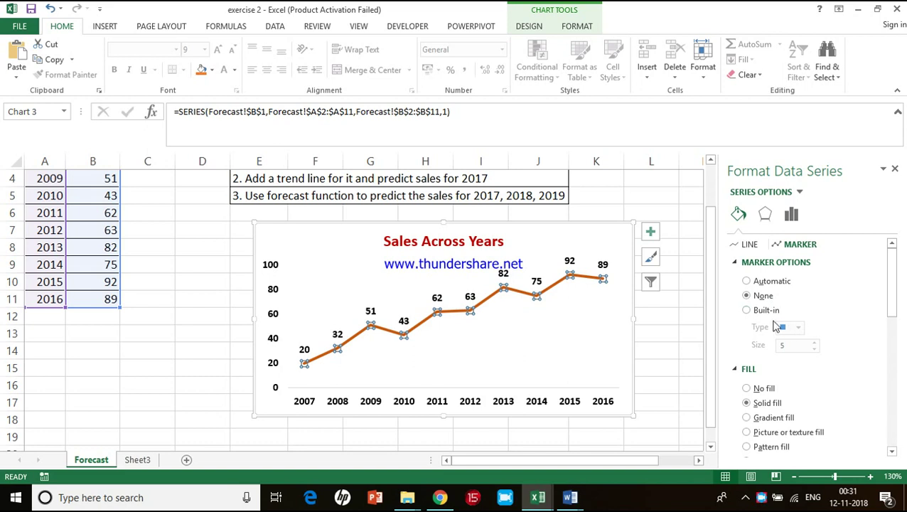
{"action": "left_click", "coordinate": [746, 311]}
{"action": "left_click", "coordinate": [799, 327]}
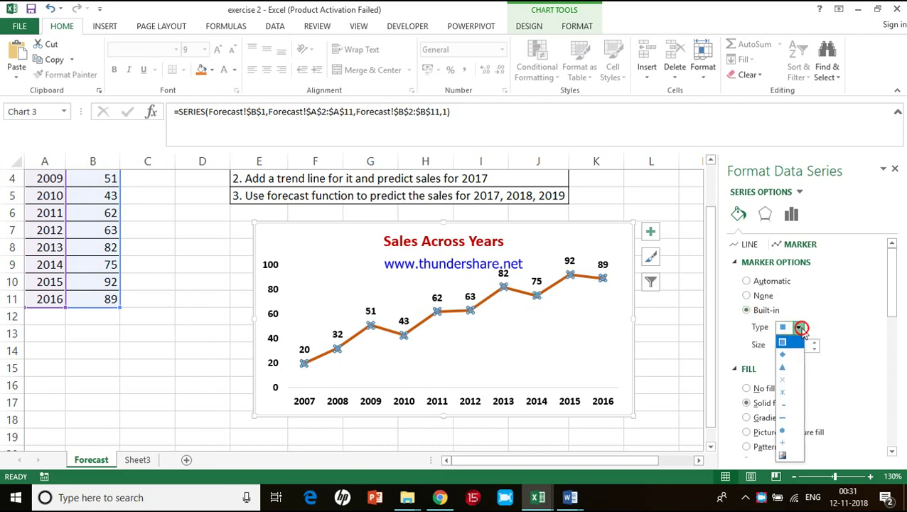
{"action": "left_click", "coordinate": [790, 358]}
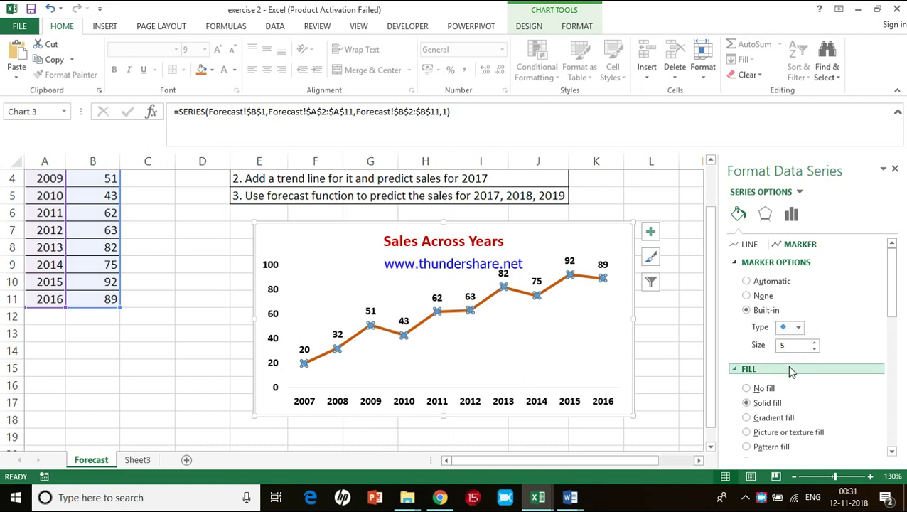
{"action": "scroll", "coordinate": [762, 318], "scroll_direction": "down", "scroll_amount": 2}
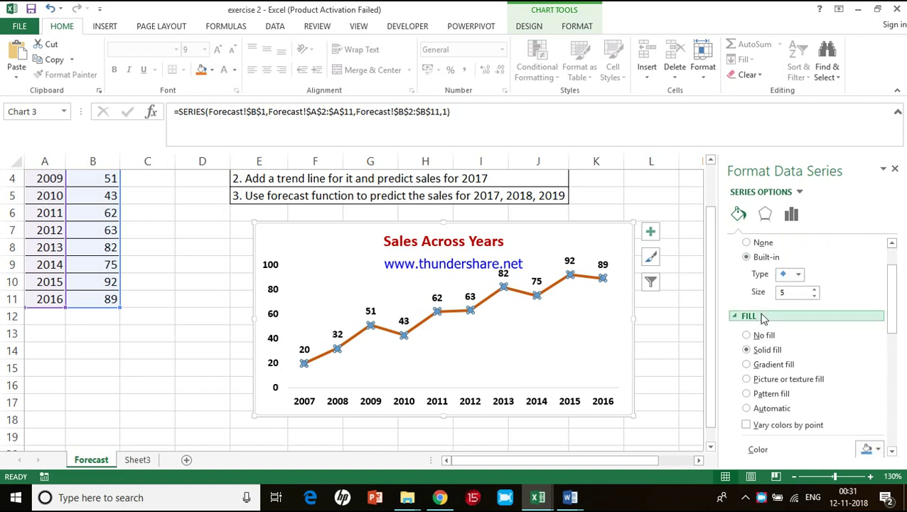
Set the marker fill color of the Sales series to light gold
{"action": "scroll", "coordinate": [762, 319], "scroll_direction": "down", "scroll_amount": 2}
{"action": "left_click", "coordinate": [878, 396]}
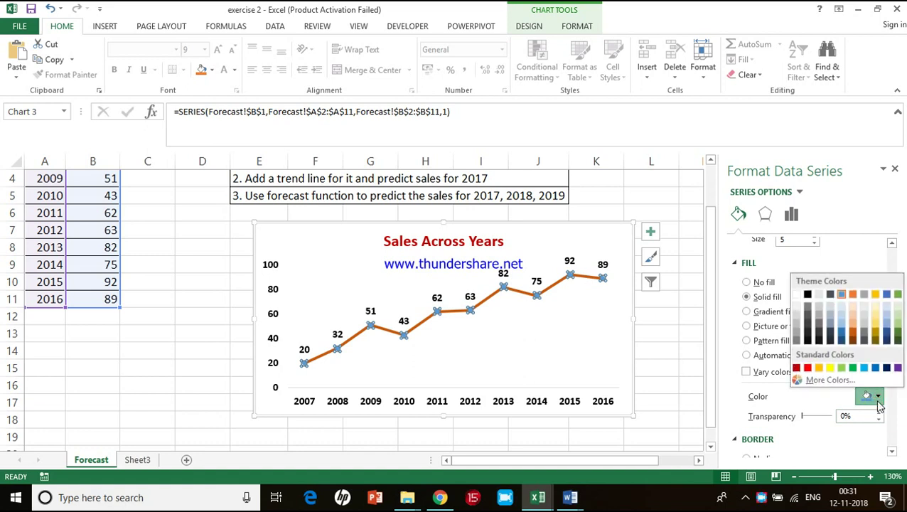
{"action": "left_click", "coordinate": [879, 329]}
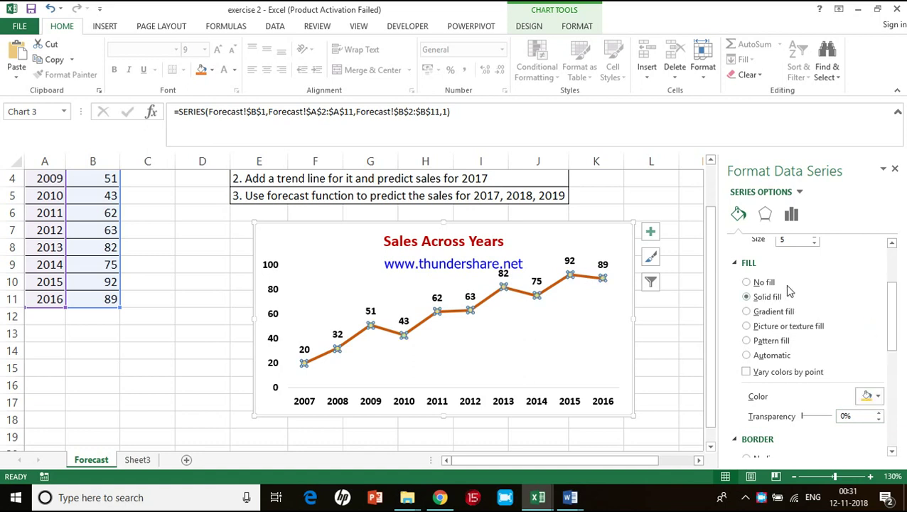
Increase the size of the Sales series' diamond markers to 13
{"action": "scroll", "coordinate": [785, 285], "scroll_direction": "up", "scroll_amount": 2}
{"action": "left_click", "coordinate": [815, 300]}
{"action": "left_click", "coordinate": [814, 299]}
{"action": "left_click", "coordinate": [815, 299]}
{"action": "left_click", "coordinate": [814, 299]}
{"action": "left_click", "coordinate": [814, 300]}
{"action": "left_click", "coordinate": [815, 299]}
{"action": "left_click", "coordinate": [815, 299]}
{"action": "left_click", "coordinate": [815, 300]}
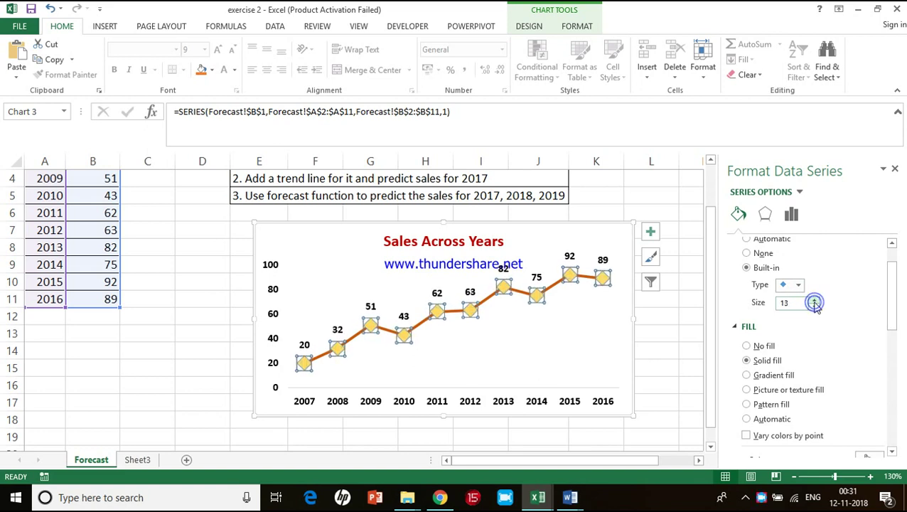
{"action": "left_click", "coordinate": [534, 329]}
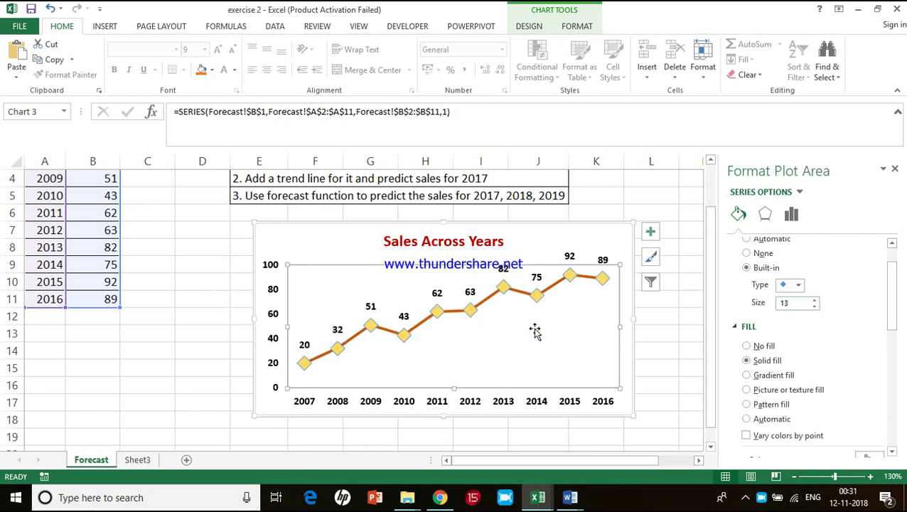
{"action": "left_click", "coordinate": [550, 247]}
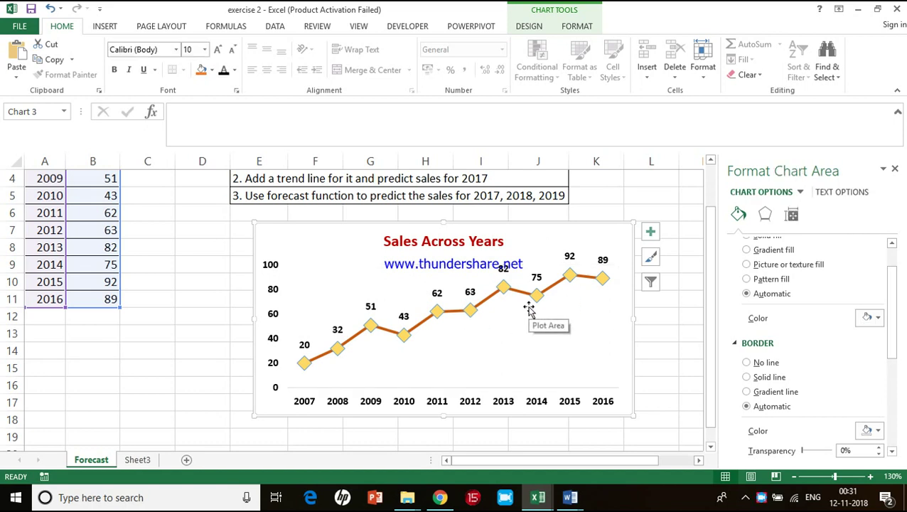
{"action": "left_click", "coordinate": [323, 282]}
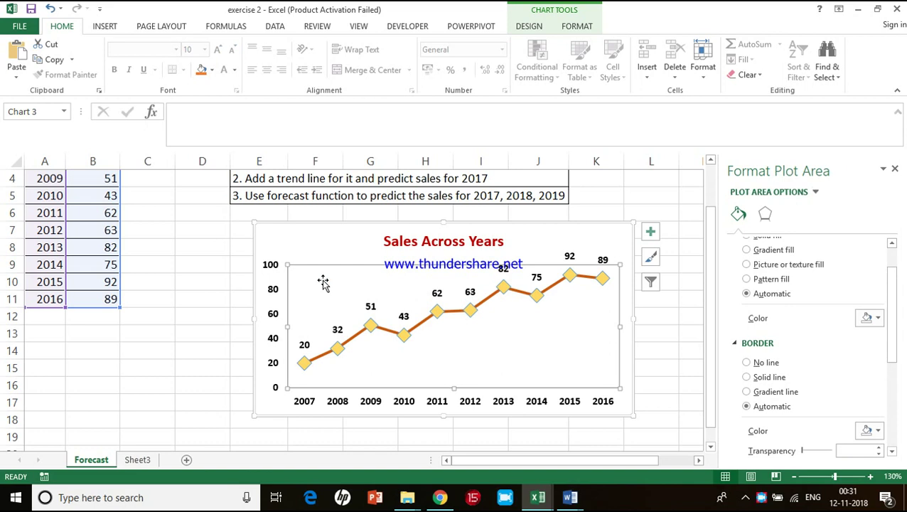
{"action": "left_click", "coordinate": [303, 243]}
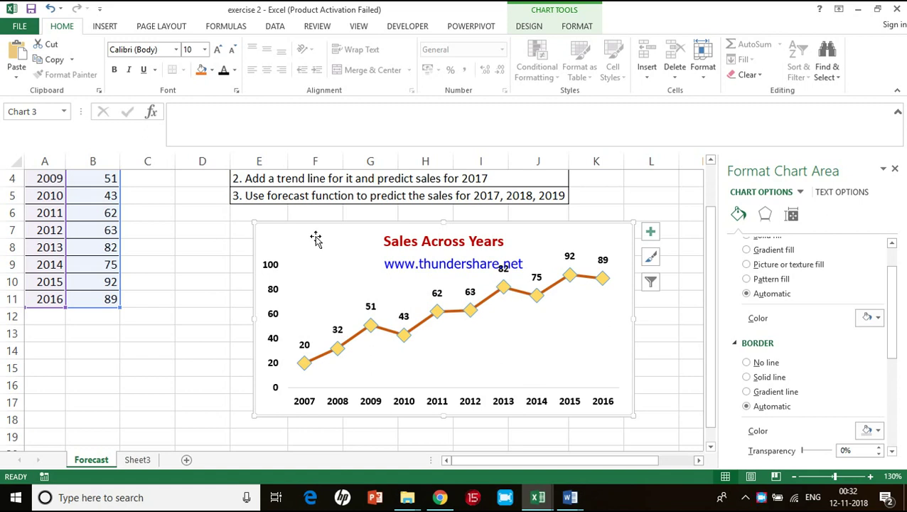
{"action": "left_click", "coordinate": [335, 295]}
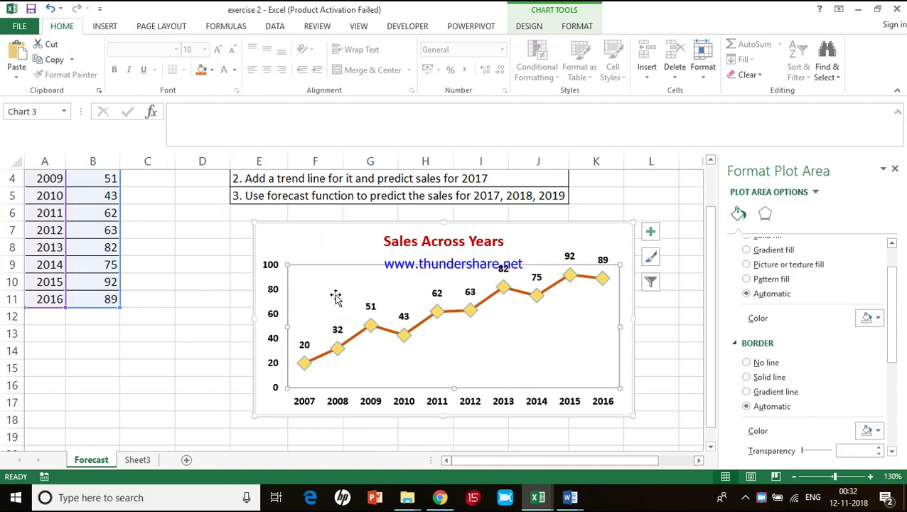
Fill the chart area with the cream Parchment texture
{"action": "left_click", "coordinate": [329, 246]}
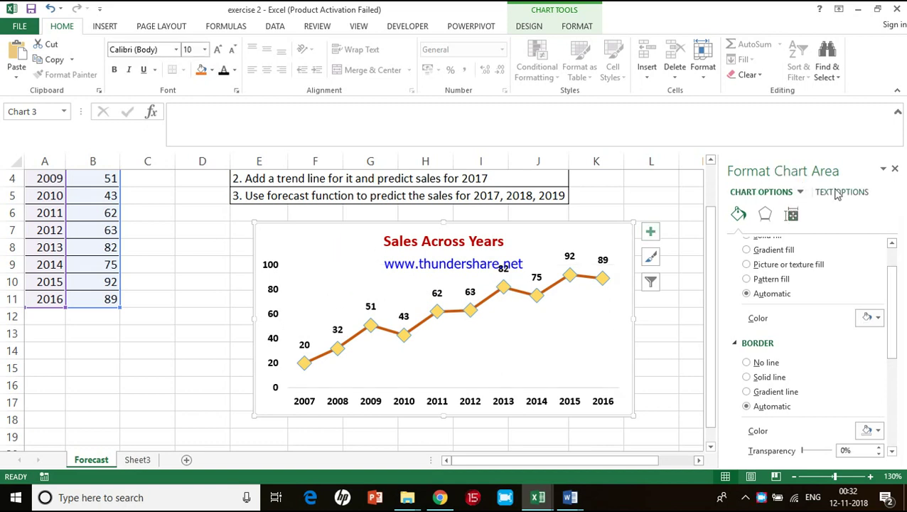
{"action": "scroll", "coordinate": [764, 265], "scroll_direction": "up", "scroll_amount": 1}
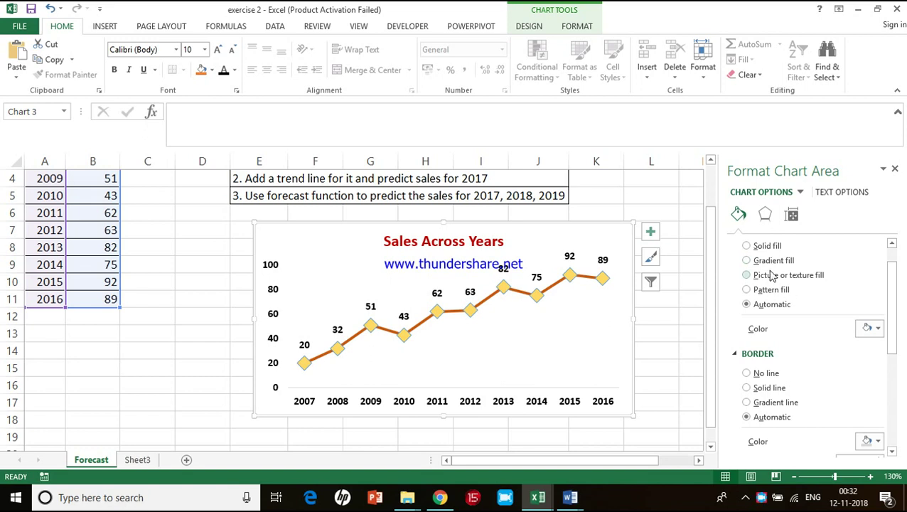
{"action": "left_click", "coordinate": [769, 279]}
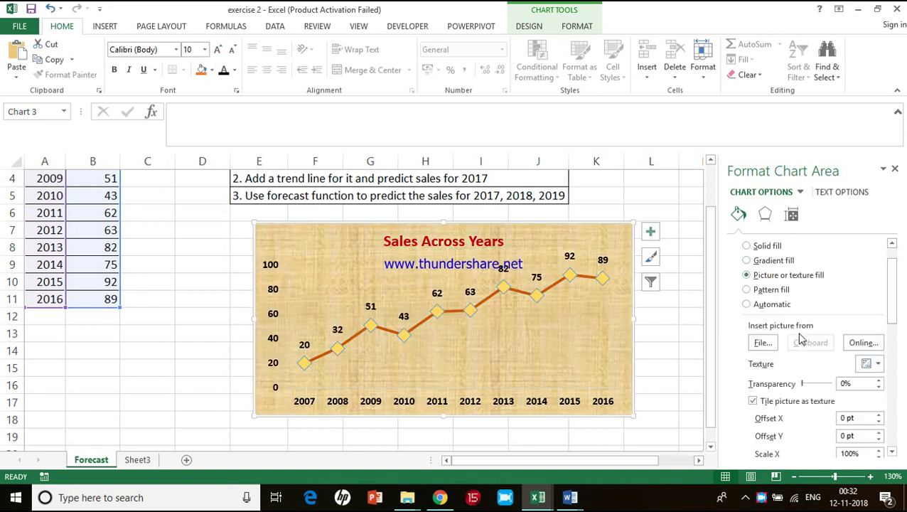
{"action": "left_click", "coordinate": [865, 362]}
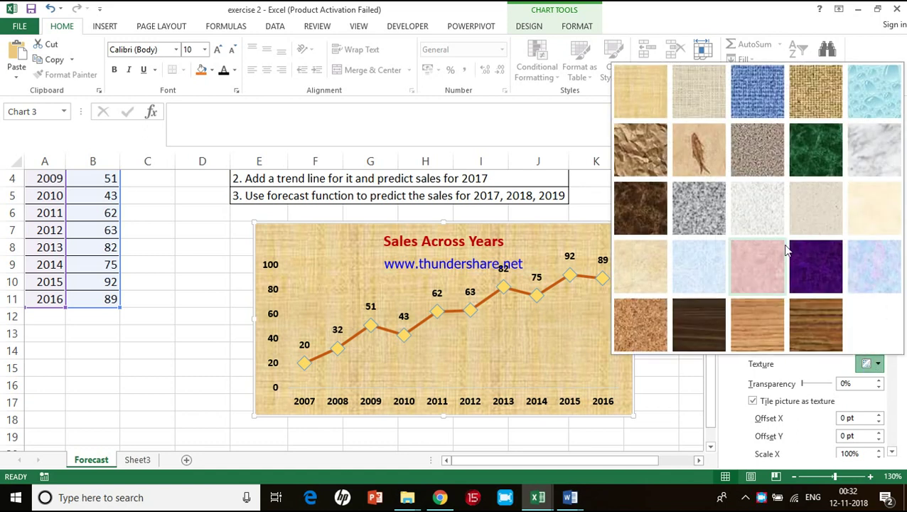
{"action": "left_click", "coordinate": [874, 210]}
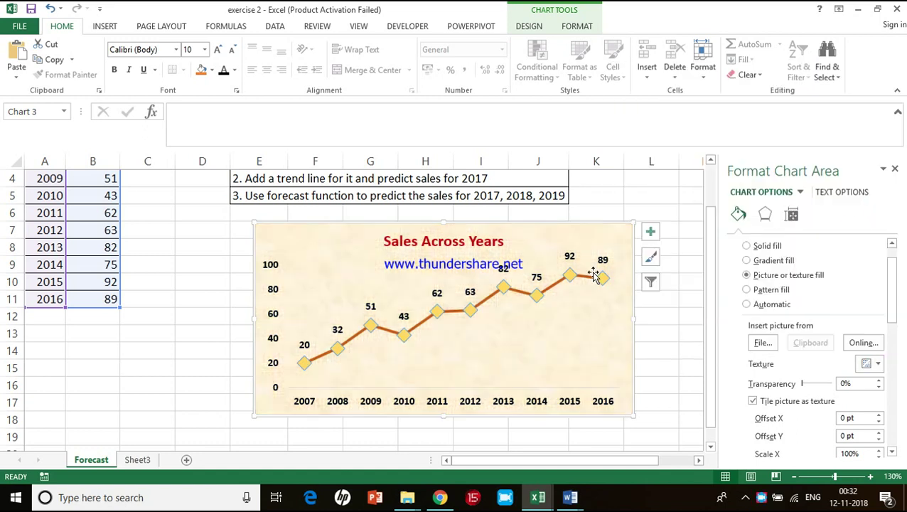
Give the plot area a gradient fill using the white-to-orange radial preset
{"action": "left_click", "coordinate": [524, 331]}
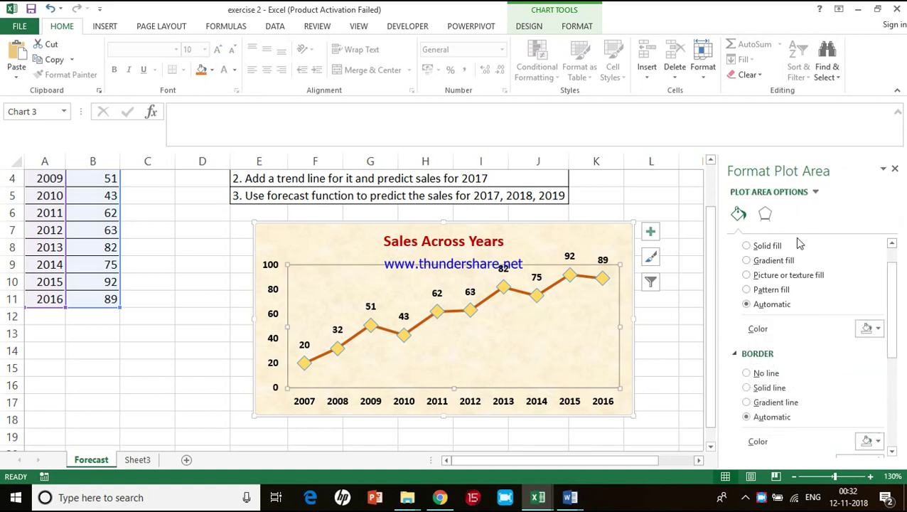
{"action": "left_click", "coordinate": [773, 261]}
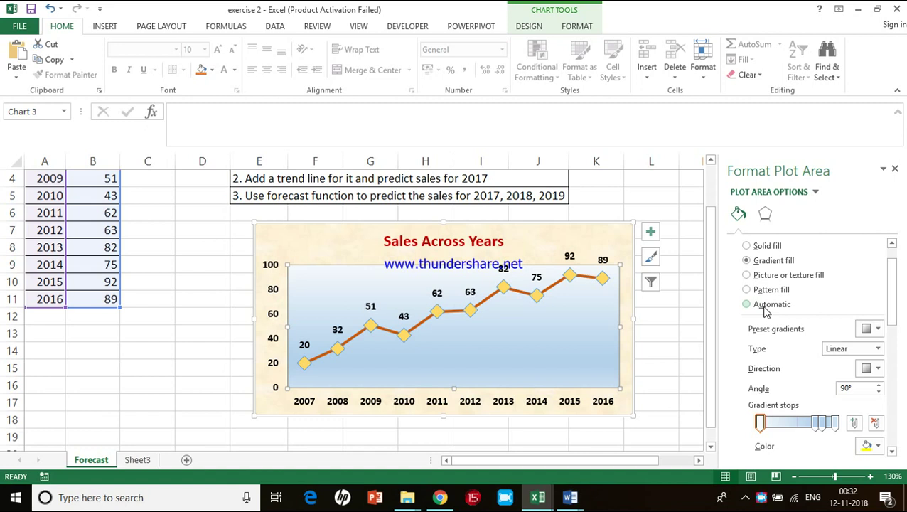
{"action": "left_click", "coordinate": [870, 331]}
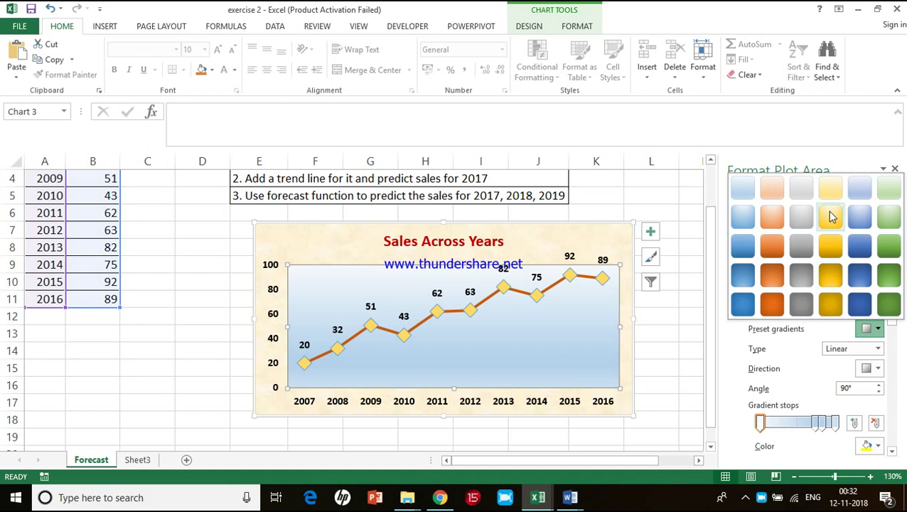
{"action": "left_click", "coordinate": [773, 216]}
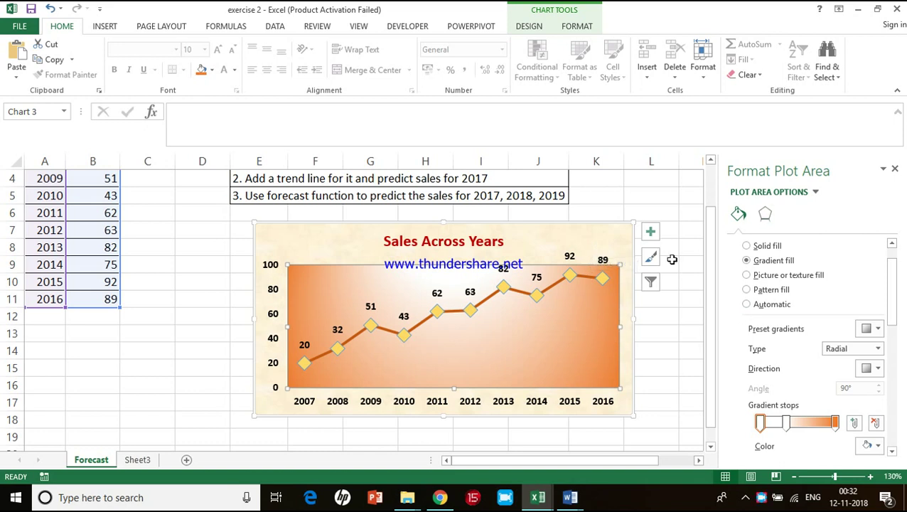
Apply the frame-like Slope top bevel to the chart area and set its width to 10 pt
{"action": "left_click", "coordinate": [565, 249]}
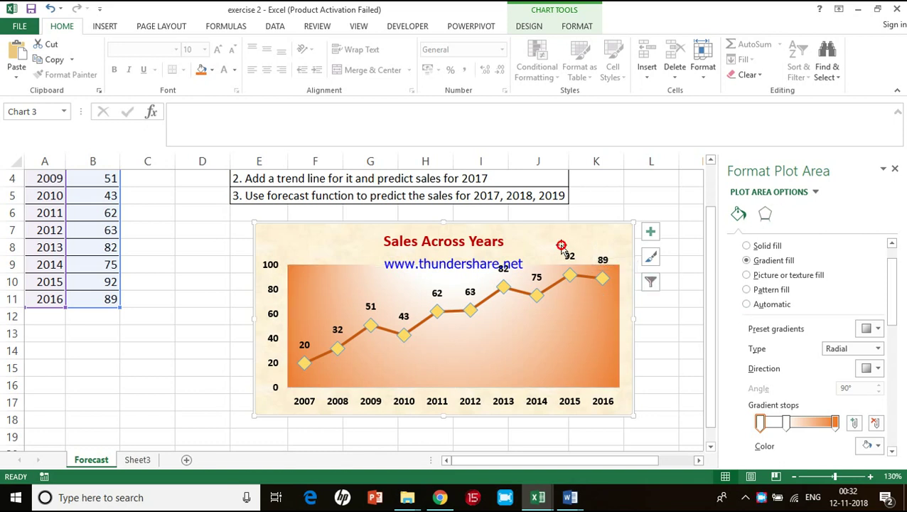
{"action": "left_click", "coordinate": [765, 214]}
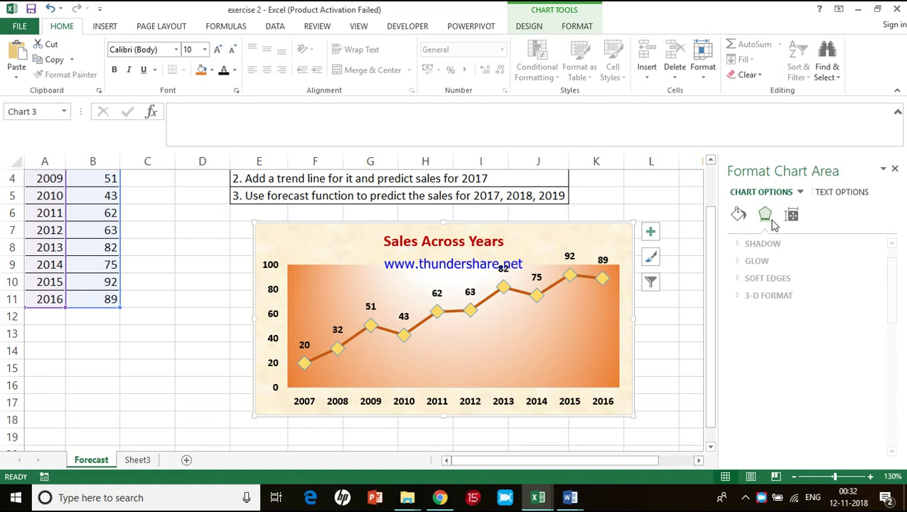
{"action": "left_click", "coordinate": [737, 297]}
{"action": "left_click", "coordinate": [766, 332]}
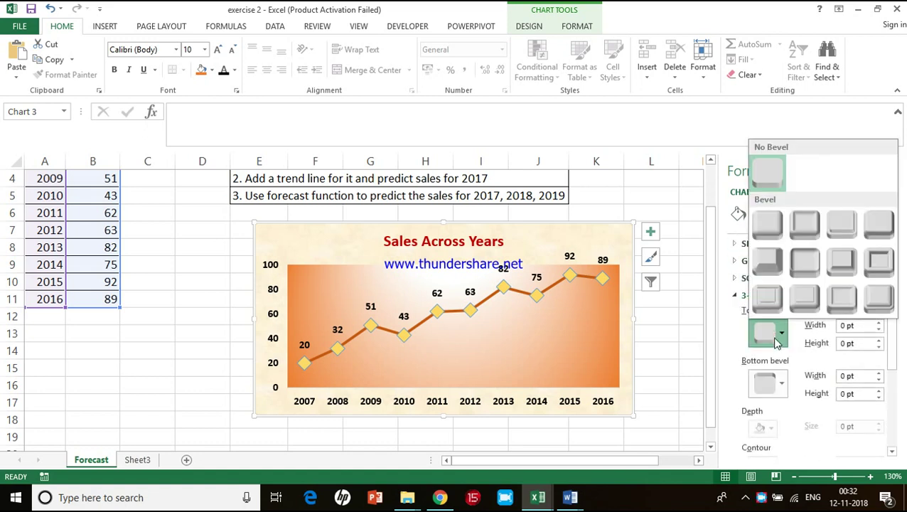
{"action": "left_click", "coordinate": [865, 265]}
{"action": "left_click", "coordinate": [879, 324]}
{"action": "left_click", "coordinate": [879, 323]}
{"action": "left_click", "coordinate": [879, 323]}
{"action": "left_click", "coordinate": [879, 323]}
{"action": "left_click", "coordinate": [880, 323]}
{"action": "left_click", "coordinate": [879, 323]}
{"action": "left_click", "coordinate": [880, 324]}
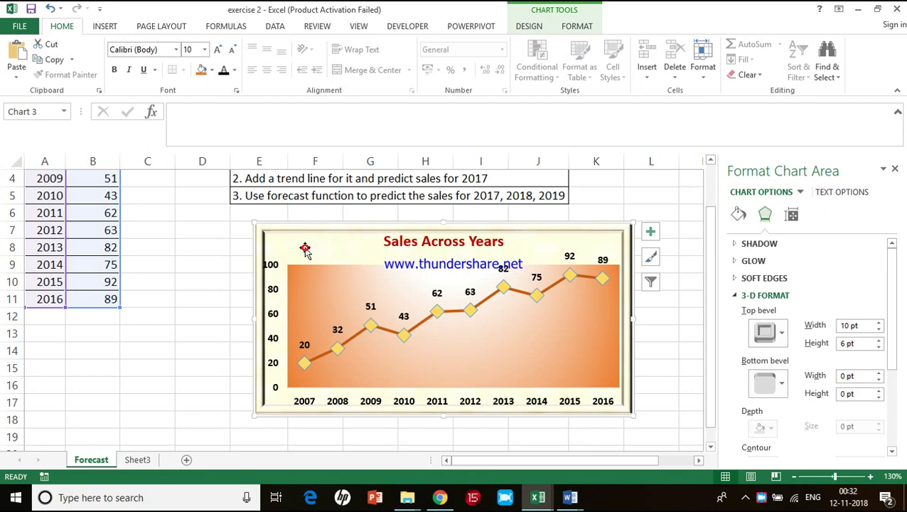
Apply the Angle top bevel to the plot area with a width of 9 pt, and deselect the chart
{"action": "left_click", "coordinate": [354, 264]}
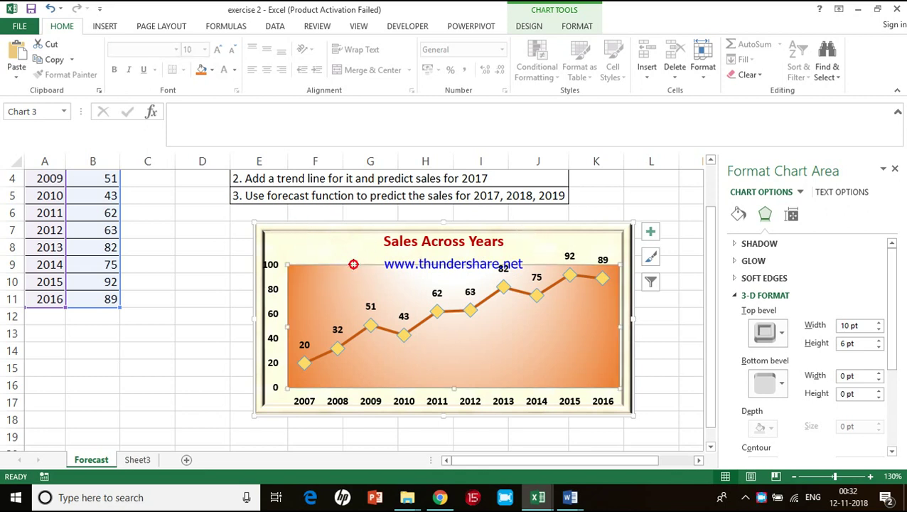
{"action": "left_click", "coordinate": [743, 296]}
{"action": "left_click", "coordinate": [744, 296]}
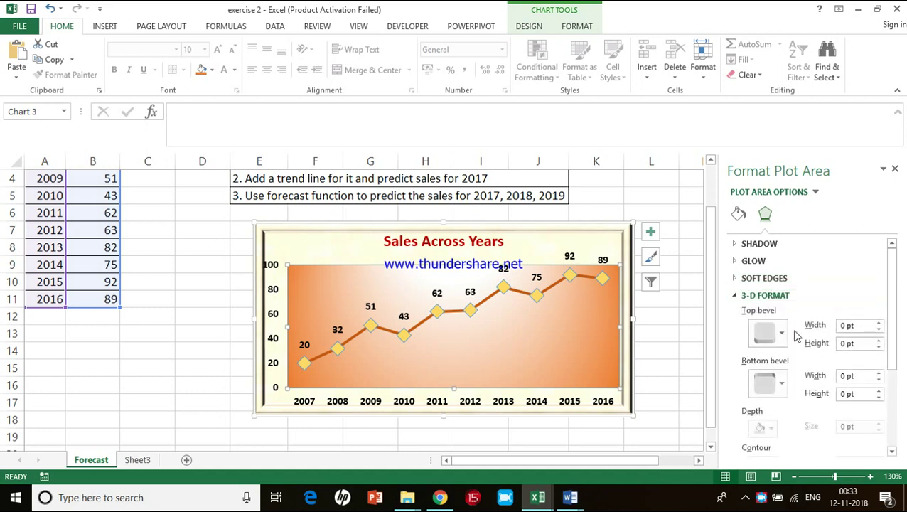
{"action": "left_click", "coordinate": [782, 334]}
{"action": "left_click", "coordinate": [768, 261]}
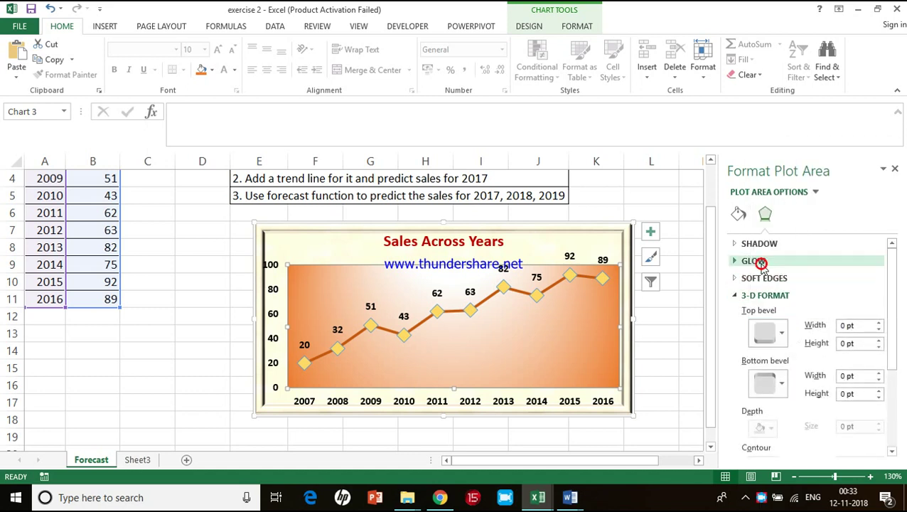
{"action": "left_click", "coordinate": [878, 323]}
{"action": "left_click", "coordinate": [878, 323]}
{"action": "left_click", "coordinate": [878, 323]}
{"action": "left_click", "coordinate": [878, 323]}
{"action": "left_click", "coordinate": [878, 323]}
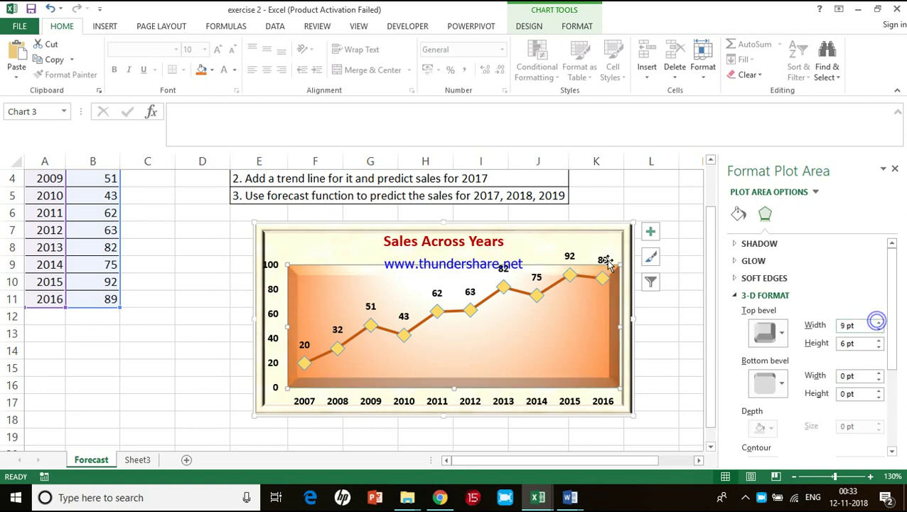
{"action": "left_click", "coordinate": [656, 397]}
{"action": "left_click", "coordinate": [676, 328]}
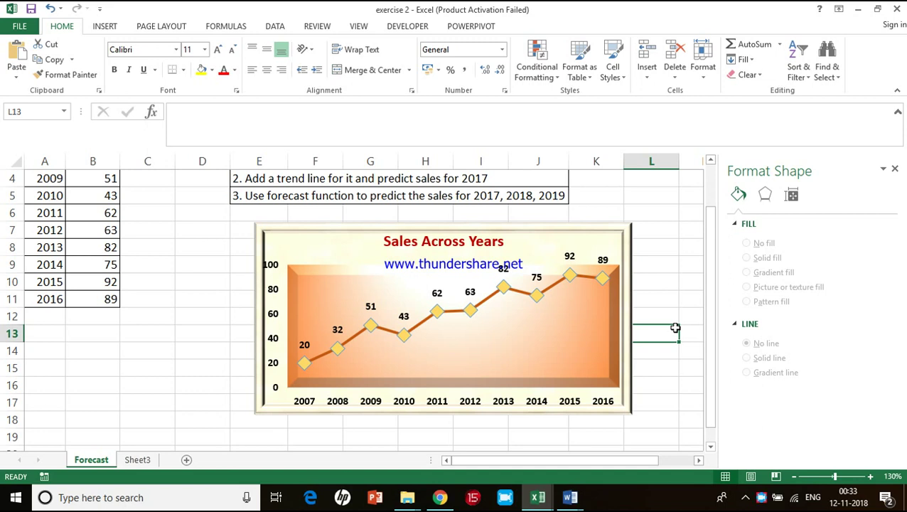
{"action": "left_click", "coordinate": [276, 270]}
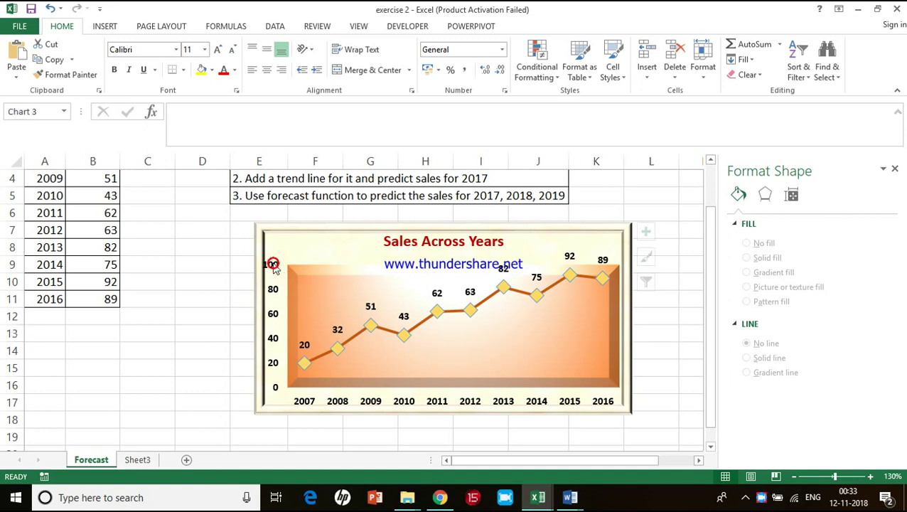
{"action": "left_click", "coordinate": [178, 261]}
{"action": "scroll", "coordinate": [175, 258], "scroll_direction": "up", "scroll_amount": 1}
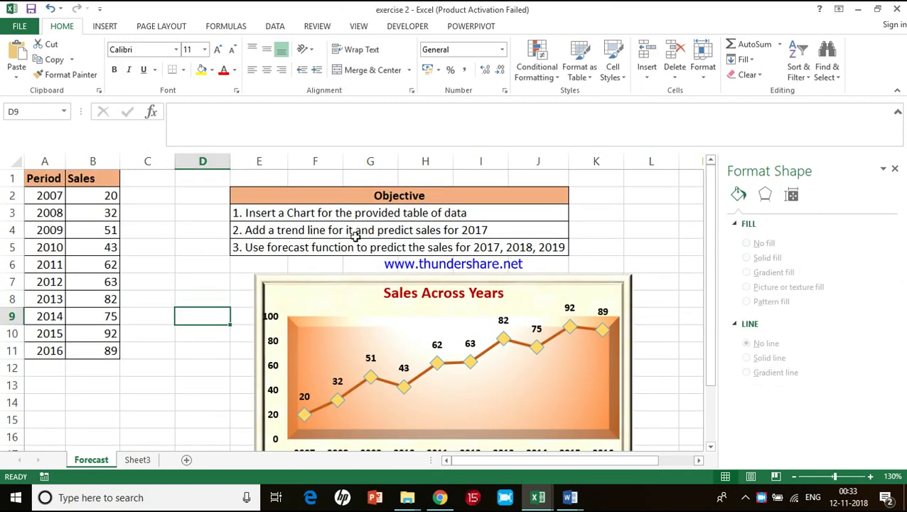
{"action": "scroll", "coordinate": [355, 236], "scroll_direction": "down", "scroll_amount": 1}
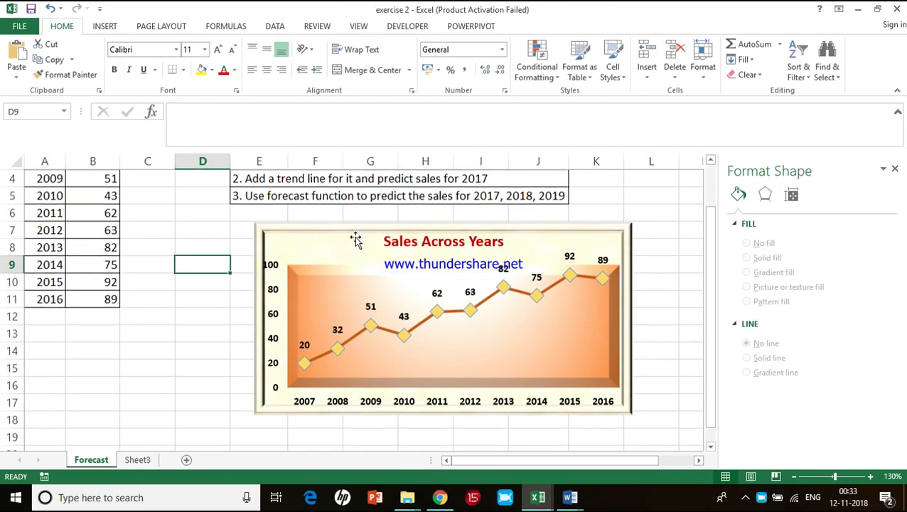
Add a linear trendline to the sales chart and open its detailed formatting options
{"action": "left_click", "coordinate": [602, 244]}
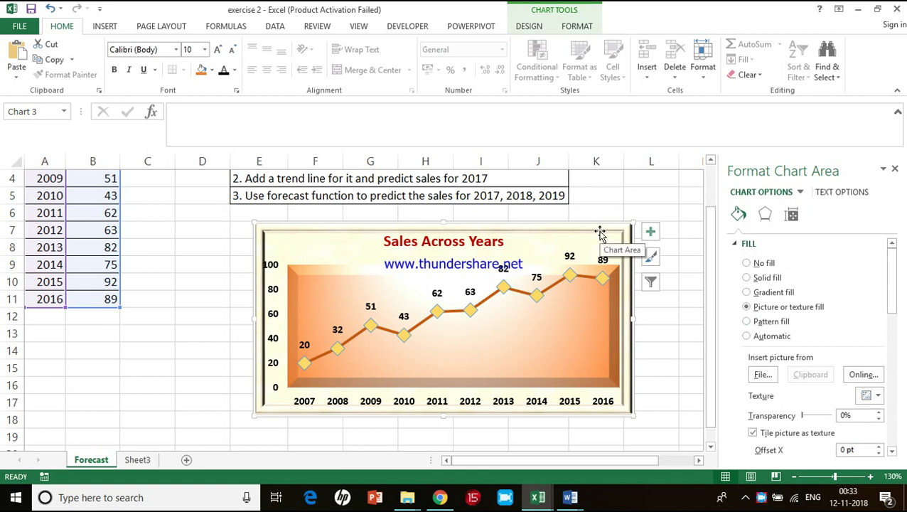
{"action": "left_click", "coordinate": [650, 237]}
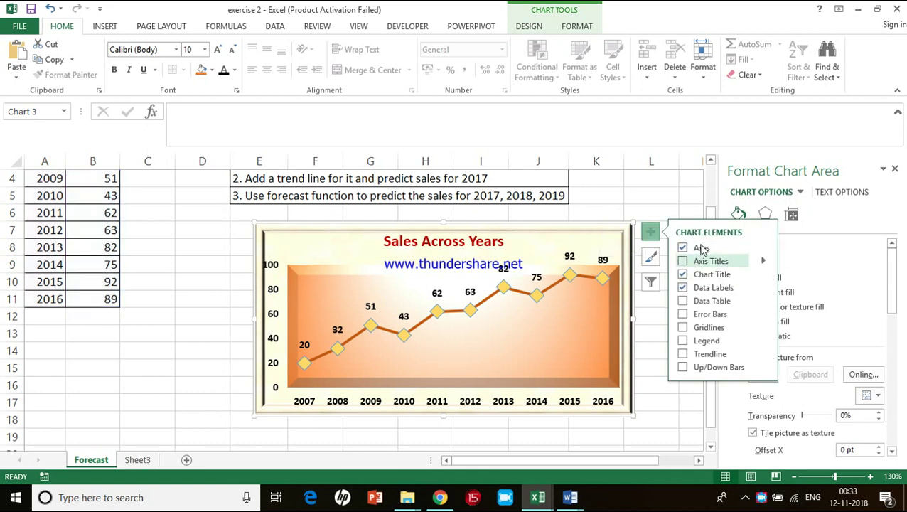
{"action": "left_click", "coordinate": [701, 355]}
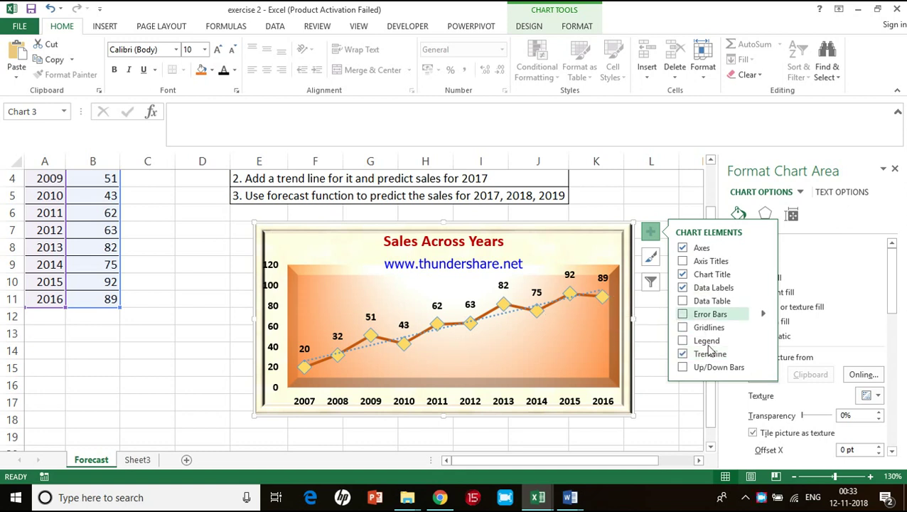
{"action": "left_click", "coordinate": [760, 354]}
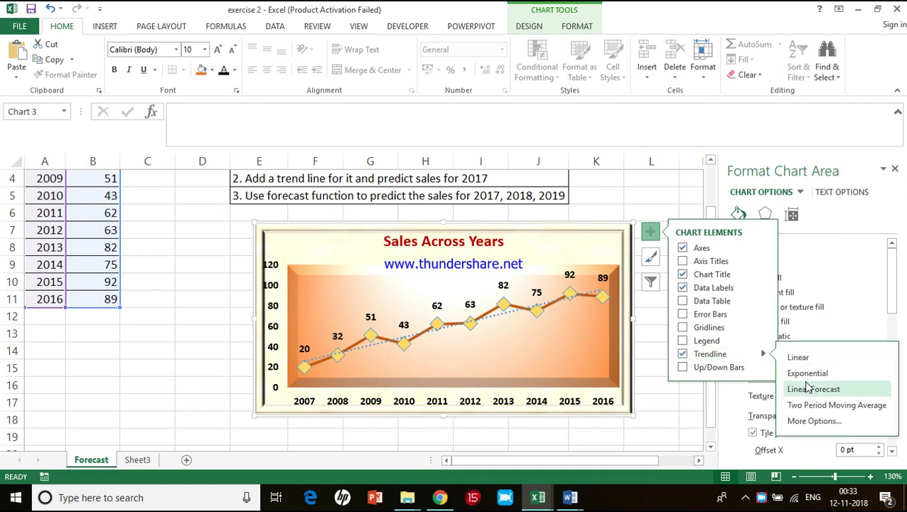
{"action": "left_click", "coordinate": [809, 423]}
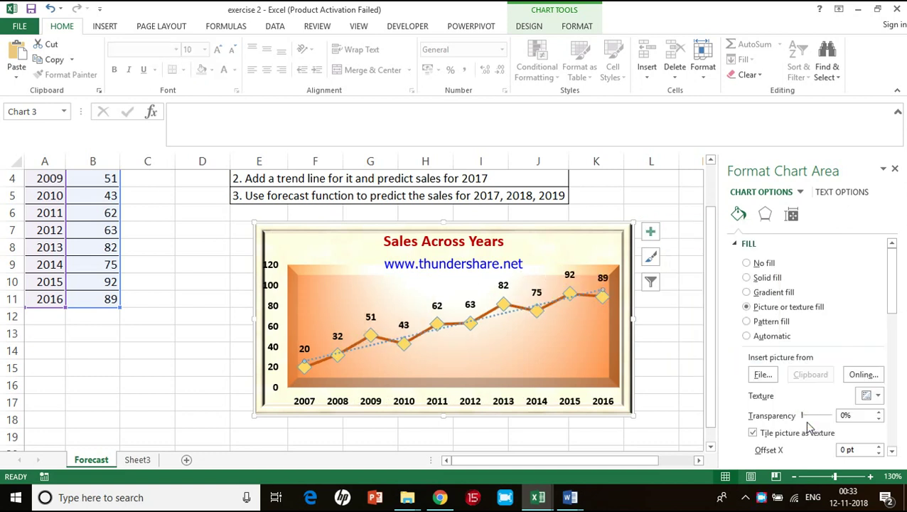
{"action": "scroll", "coordinate": [809, 427], "scroll_direction": "down", "scroll_amount": 3}
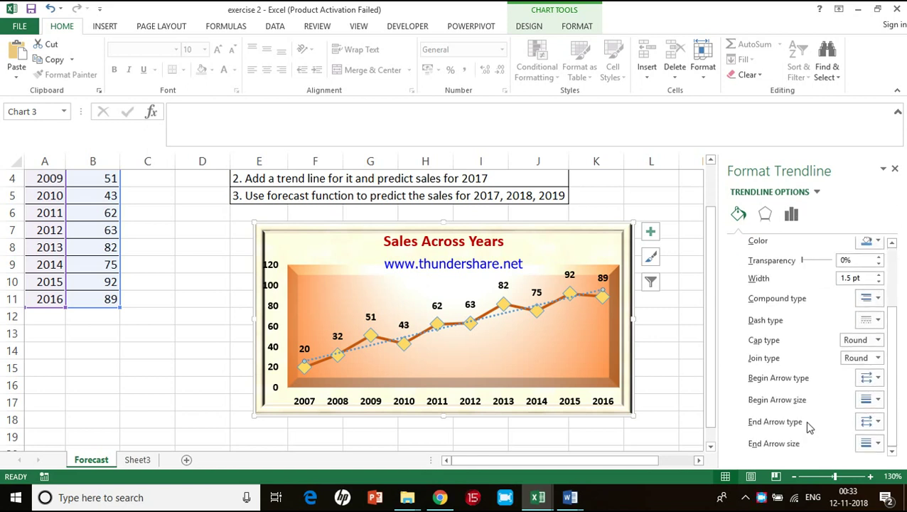
Set the trendline's line transparency to 5%, switching its line style from automatic to solid line
{"action": "scroll", "coordinate": [804, 440], "scroll_direction": "up", "scroll_amount": 1}
{"action": "scroll", "coordinate": [803, 440], "scroll_direction": "down", "scroll_amount": 1}
{"action": "scroll", "coordinate": [828, 316], "scroll_direction": "up", "scroll_amount": 3}
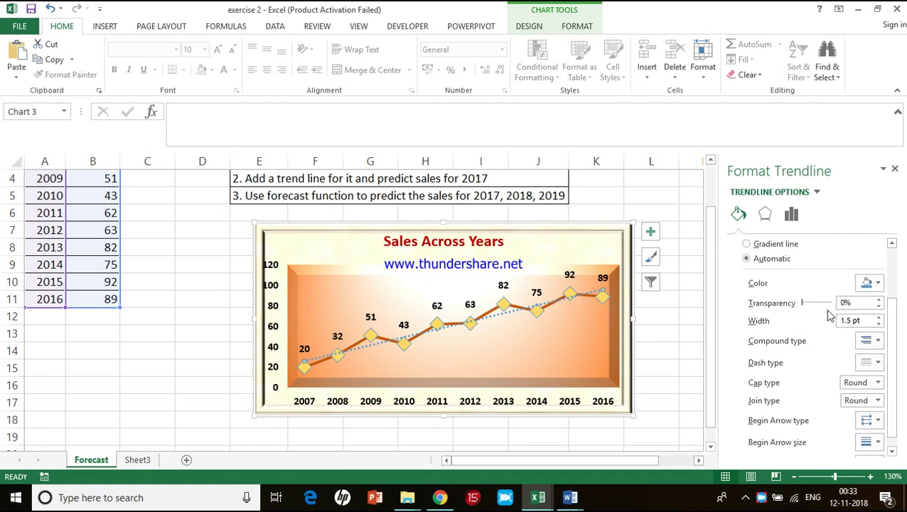
{"action": "scroll", "coordinate": [828, 315], "scroll_direction": "down", "scroll_amount": 1}
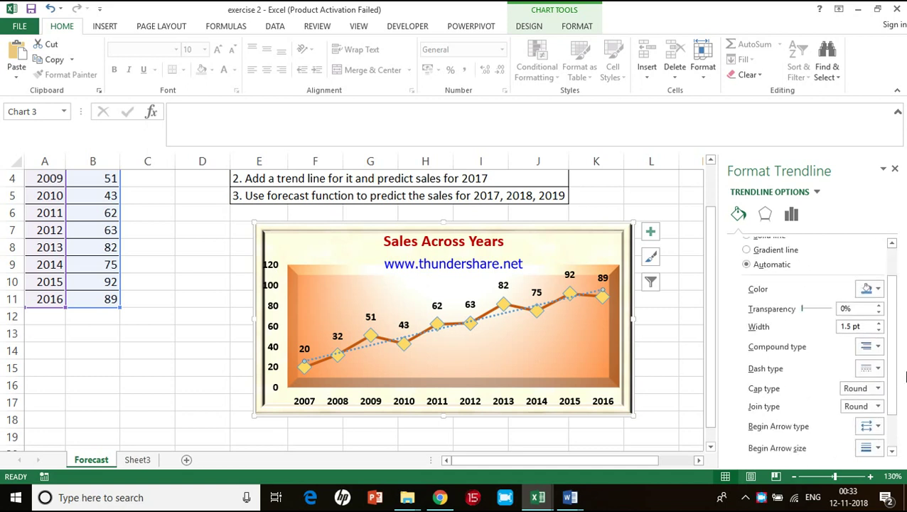
{"action": "left_click_drag", "start_coordinate": [892, 348], "coordinate": [896, 429]}
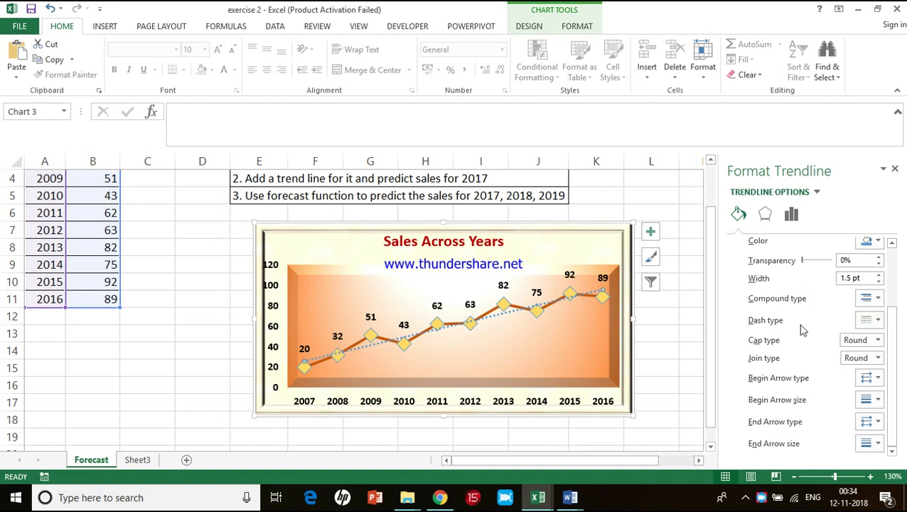
{"action": "scroll", "coordinate": [801, 329], "scroll_direction": "up", "scroll_amount": 3}
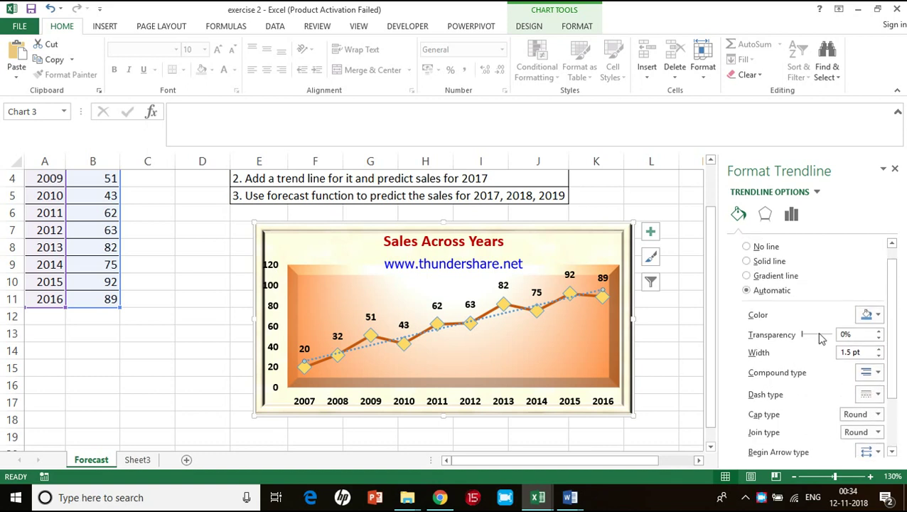
{"action": "left_click", "coordinate": [819, 334]}
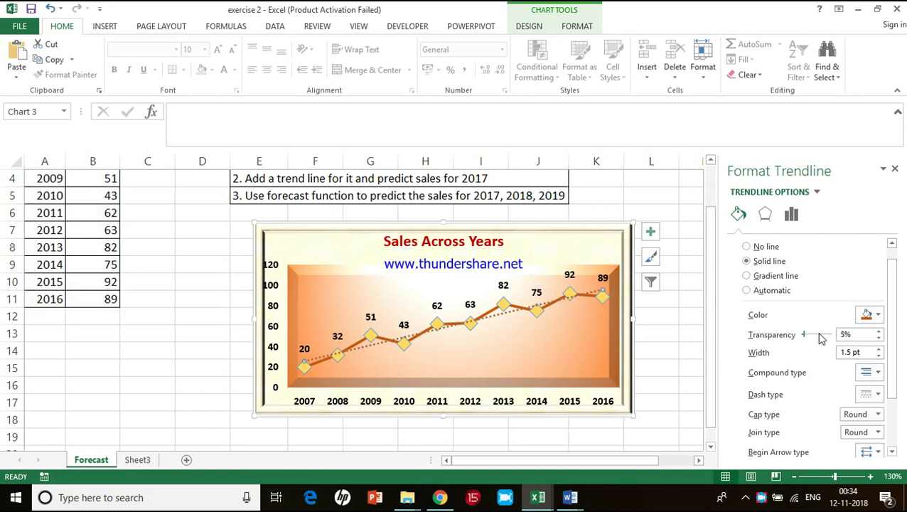
Extend the linear trendline with a forward forecast of 1 period, and deselect the chart
{"action": "left_click", "coordinate": [766, 215]}
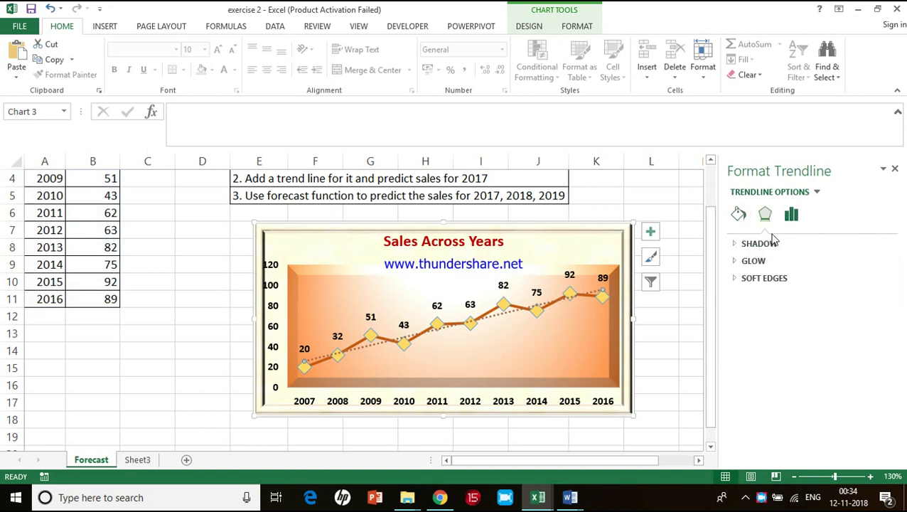
{"action": "left_click", "coordinate": [791, 214]}
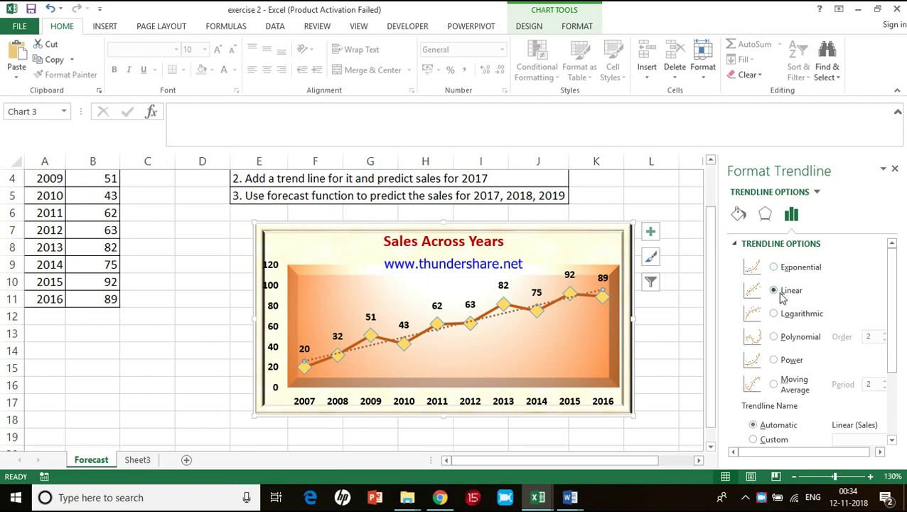
{"action": "scroll", "coordinate": [784, 299], "scroll_direction": "down", "scroll_amount": 5}
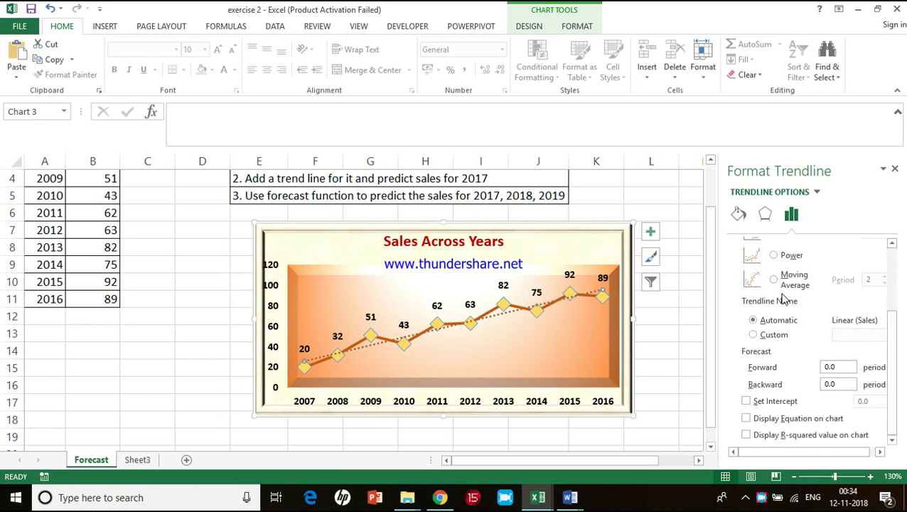
{"action": "left_click", "coordinate": [453, 179]}
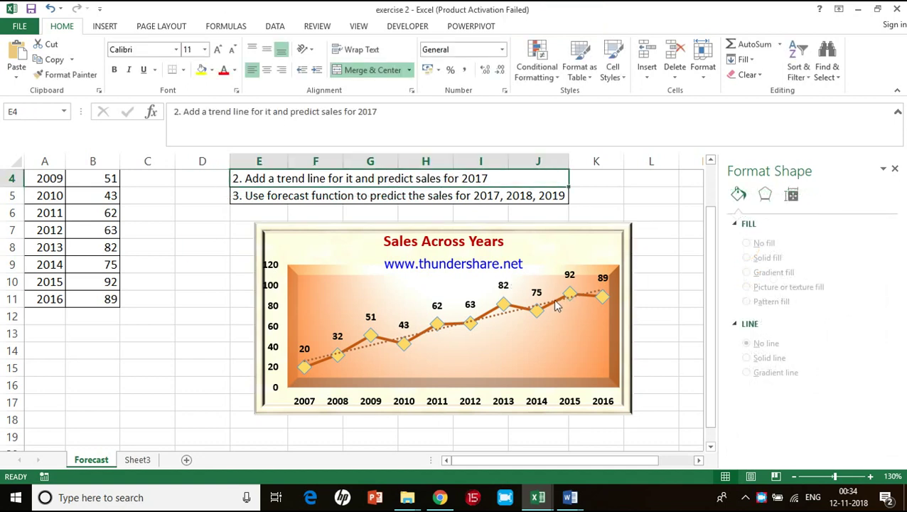
{"action": "left_click", "coordinate": [516, 315]}
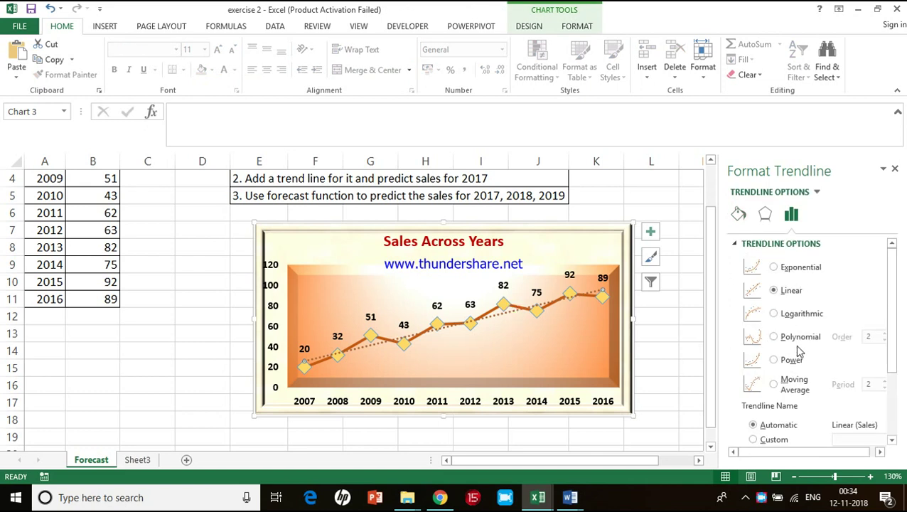
{"action": "scroll", "coordinate": [796, 347], "scroll_direction": "down", "scroll_amount": 3}
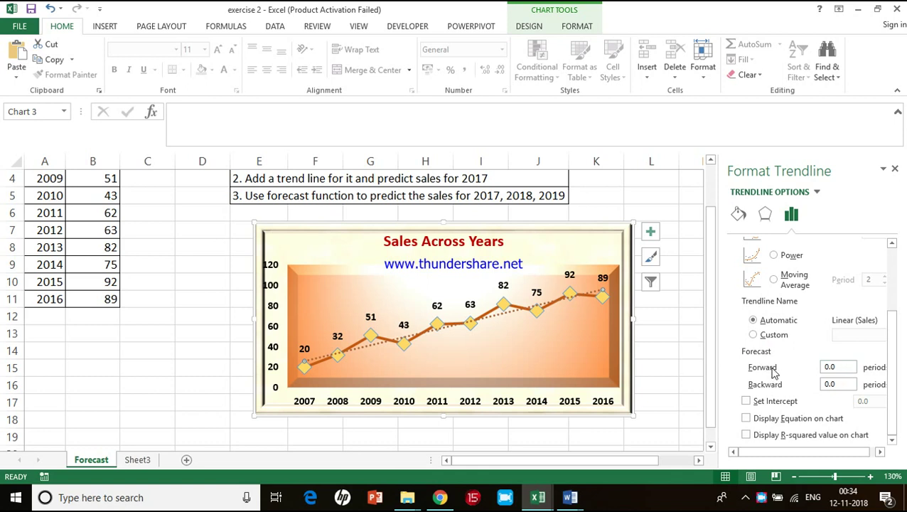
{"action": "double_click", "coordinate": [838, 366]}
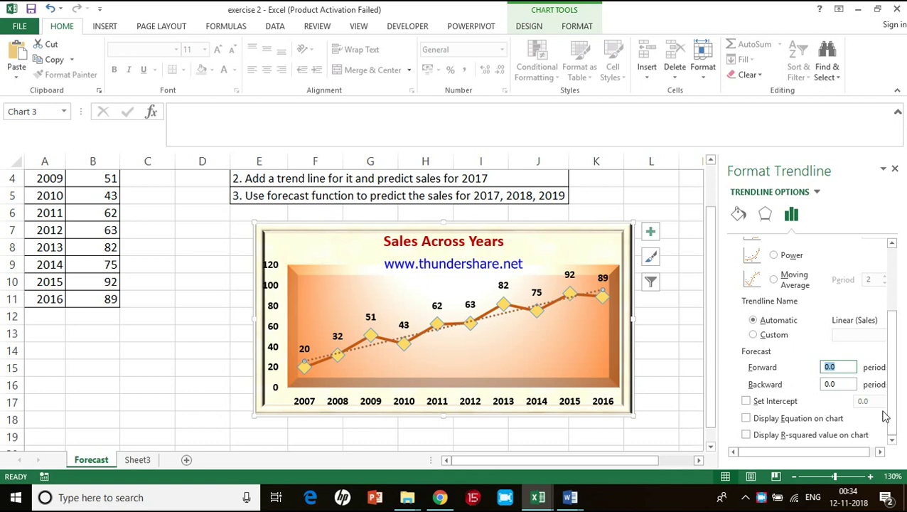
{"action": "type", "text": "1"}
{"action": "left_click", "coordinate": [677, 384]}
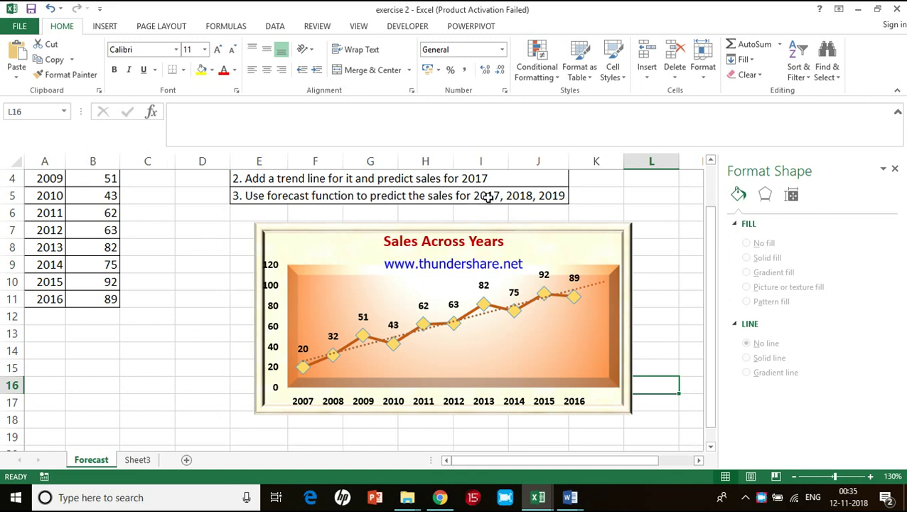
Add the years 2017, 2018 and 2019 below the existing periods in cells A12 to A14
{"action": "left_click", "coordinate": [54, 313]}
{"action": "type", "text": "2017"}
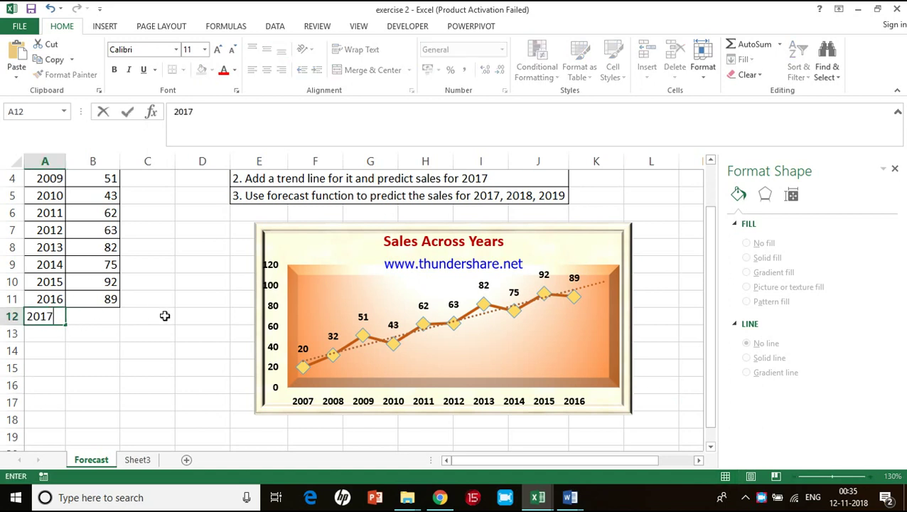
{"action": "key", "text": "Return"}
{"action": "type", "text": "2018"}
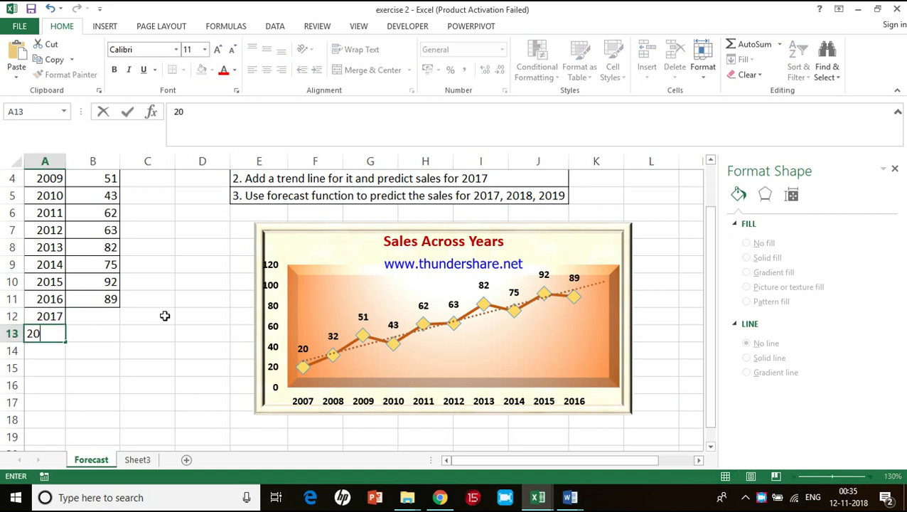
{"action": "key", "text": "Return"}
{"action": "type", "text": "2019"}
{"action": "key", "text": "Return"}
Apply all borders to the new table rows in A12:B14
{"action": "left_click_drag", "start_coordinate": [46, 320], "coordinate": [88, 355]}
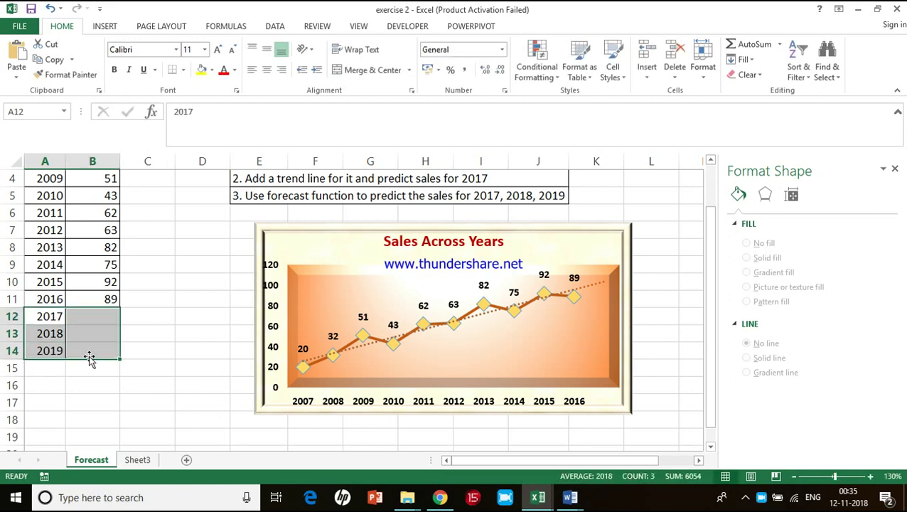
{"action": "left_click", "coordinate": [182, 69]}
{"action": "left_click", "coordinate": [181, 185]}
Forecast the 2017 sales in cell B12 with the formula =FORECAST(A12, B2:B11, A2:A11)
{"action": "left_click", "coordinate": [107, 317]}
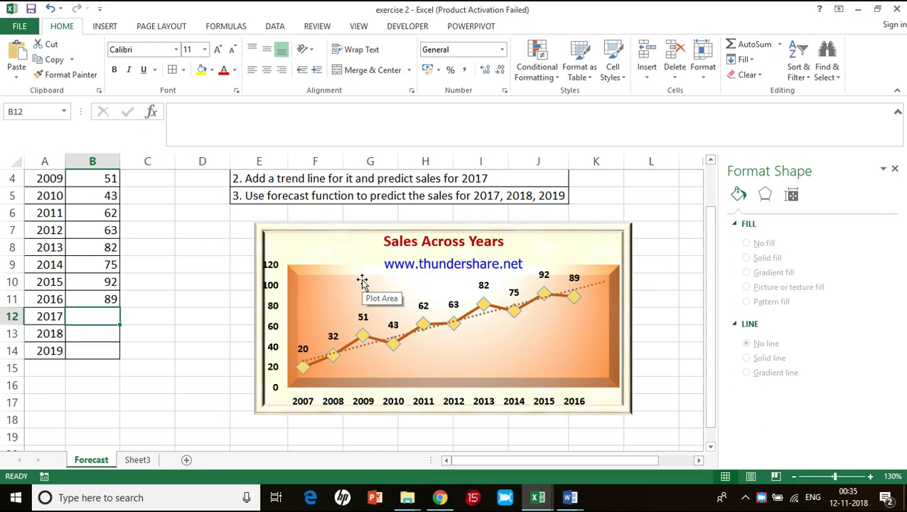
{"action": "type", "text": "="}
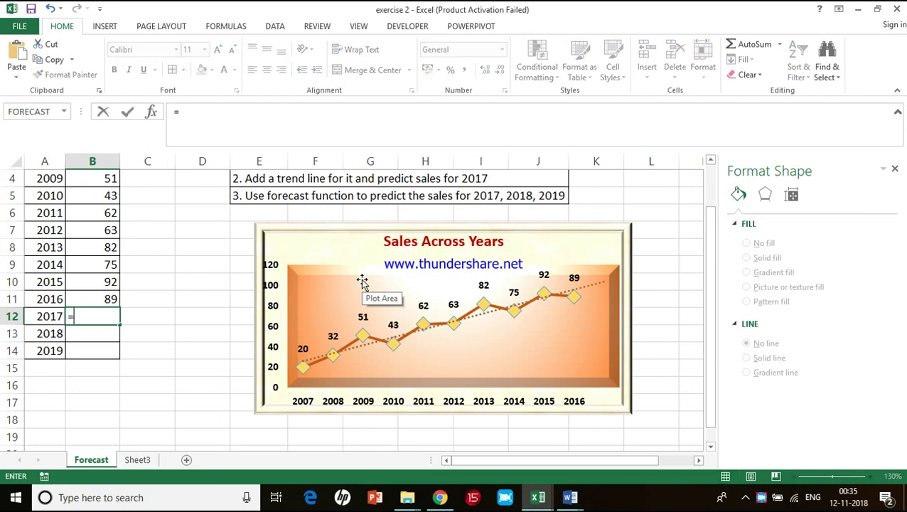
{"action": "type", "text": "fore"}
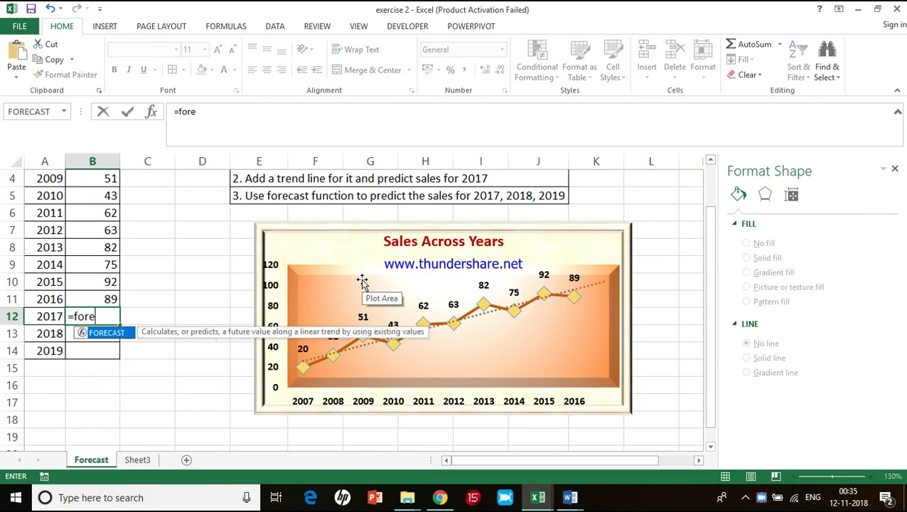
{"action": "double_click", "coordinate": [112, 334]}
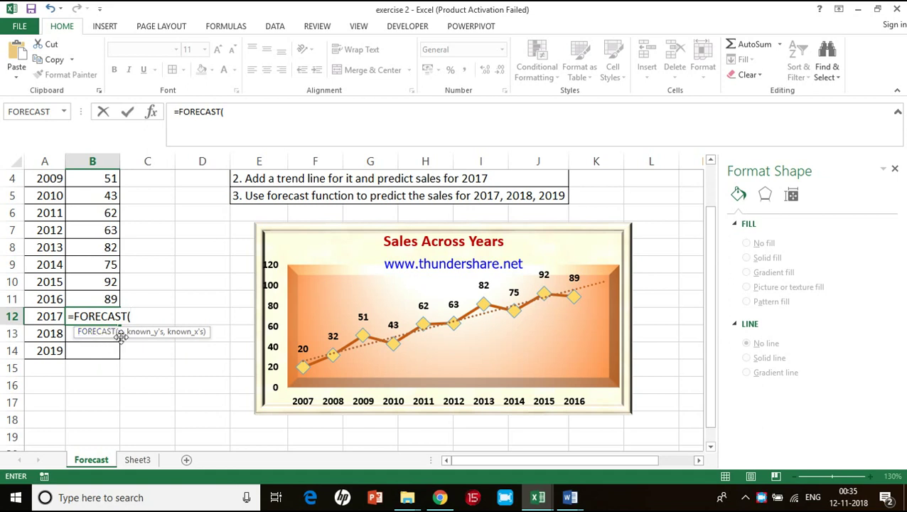
{"action": "left_click", "coordinate": [47, 320]}
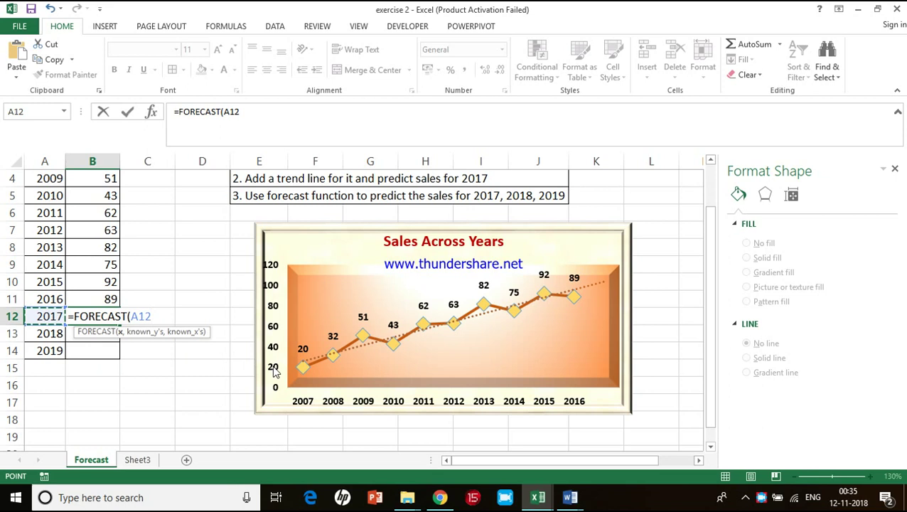
{"action": "type", "text": ","}
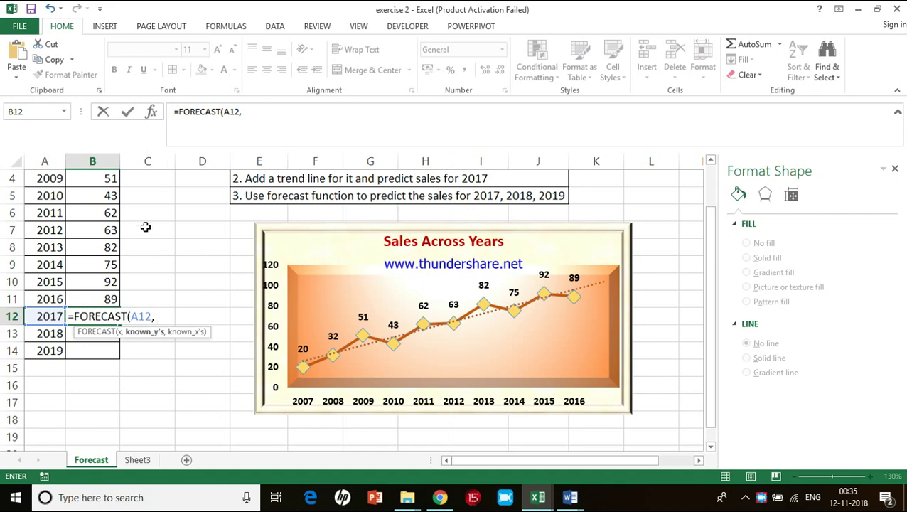
{"action": "scroll", "coordinate": [142, 225], "scroll_direction": "up", "scroll_amount": 1}
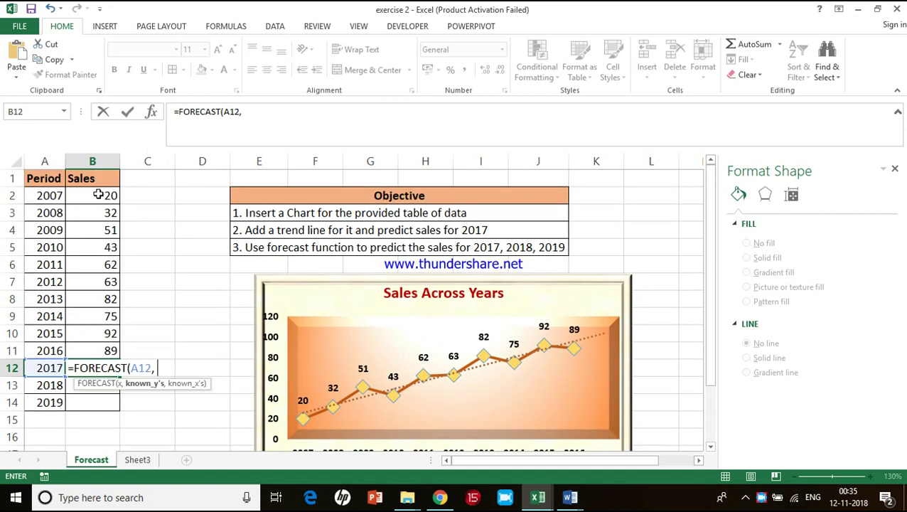
{"action": "left_click_drag", "start_coordinate": [98, 194], "coordinate": [87, 350]}
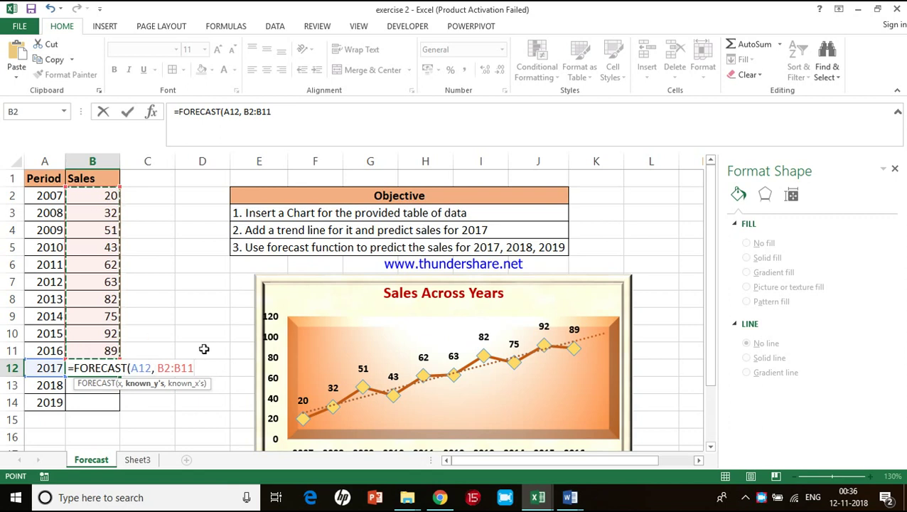
{"action": "type", "text": ","}
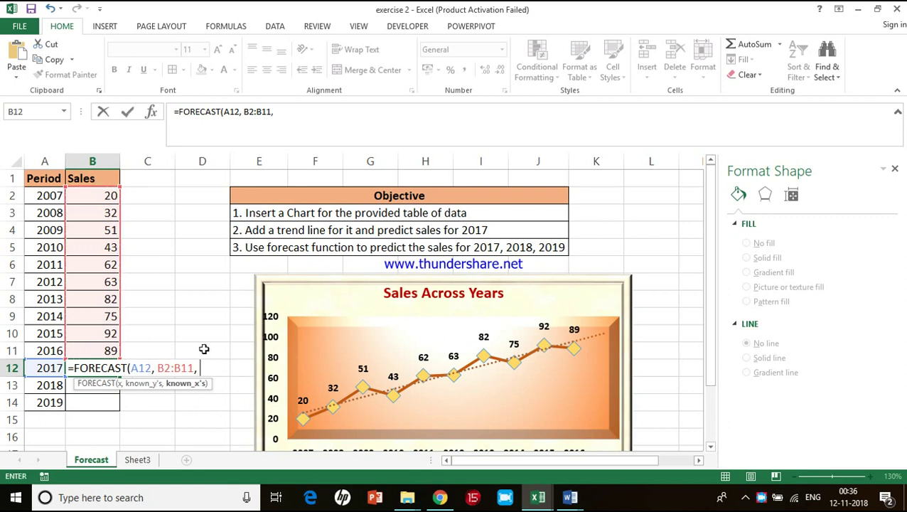
{"action": "left_click", "coordinate": [54, 199]}
{"action": "left_click_drag", "start_coordinate": [54, 199], "coordinate": [43, 350]}
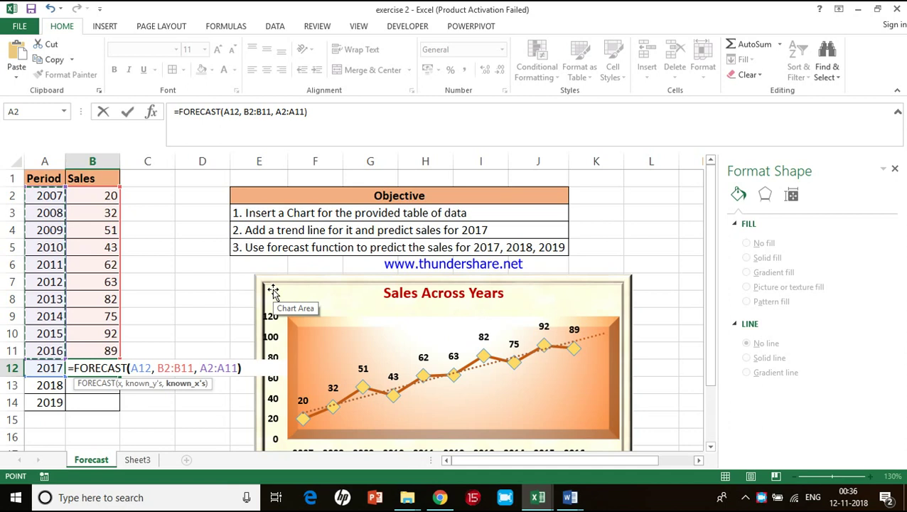
{"action": "key", "text": "Return"}
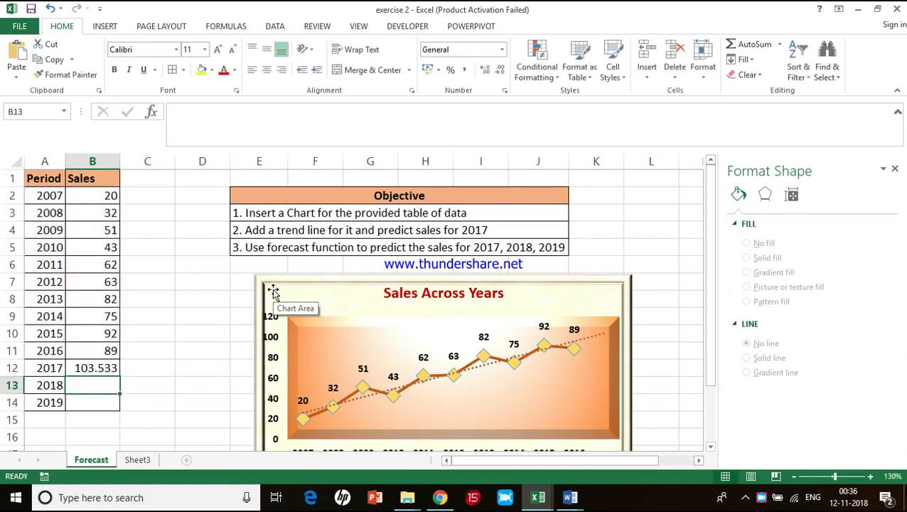
Fill the forecast formula from B12 down to B14 for 2018 and 2019, and check the copied formula in B13
{"action": "left_click", "coordinate": [104, 363]}
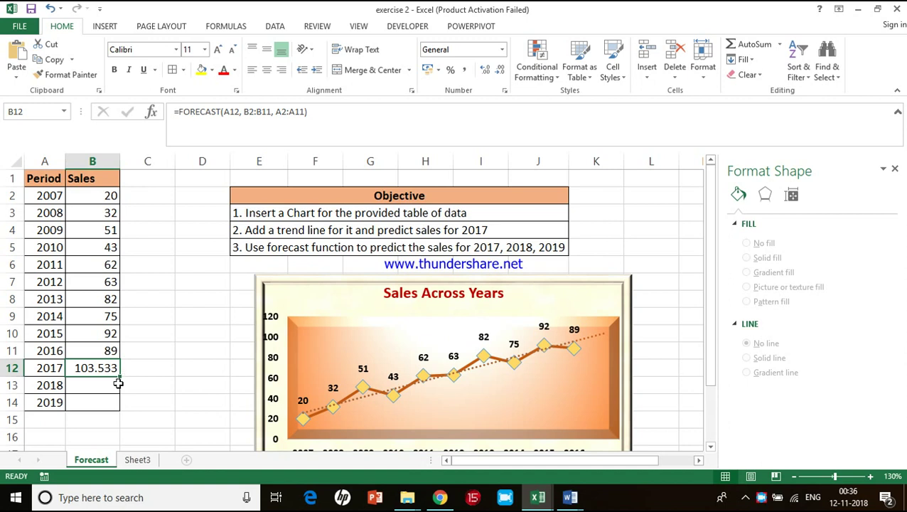
{"action": "left_click_drag", "start_coordinate": [119, 376], "coordinate": [114, 406]}
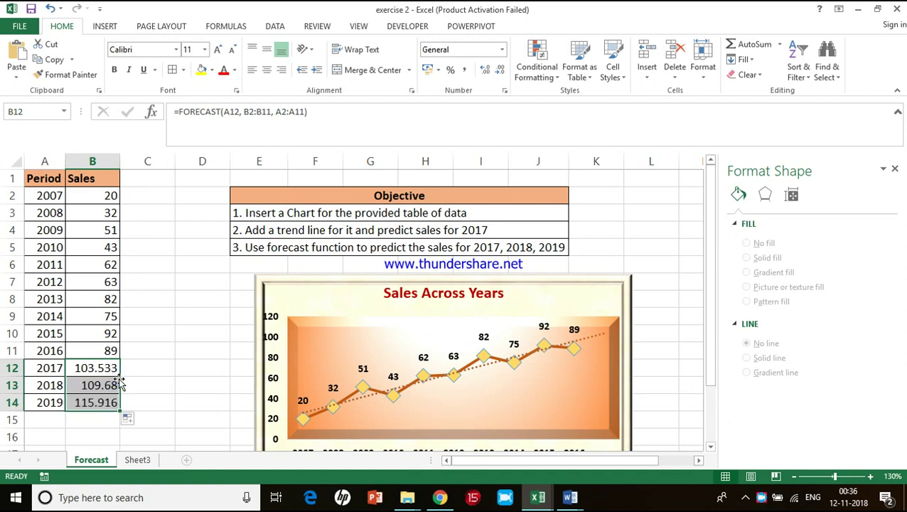
{"action": "left_click", "coordinate": [106, 387]}
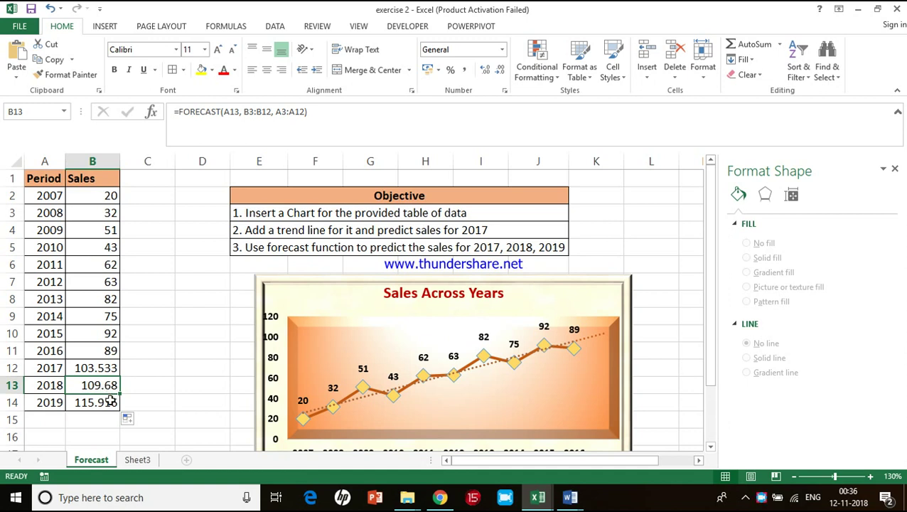
{"action": "left_click", "coordinate": [172, 349]}
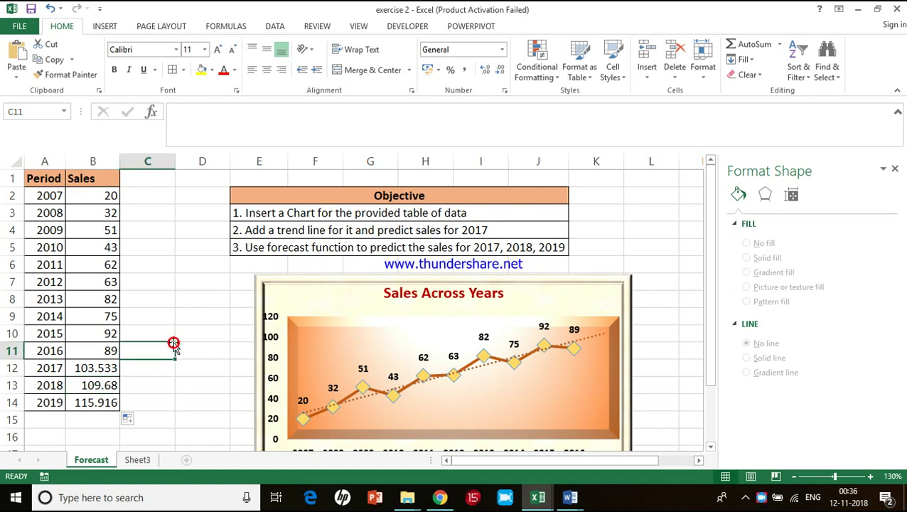
Save the workbook and look over the finished forecast sheet
{"action": "left_click", "coordinate": [31, 8]}
{"action": "scroll", "coordinate": [172, 333], "scroll_direction": "down", "scroll_amount": 2}
{"action": "scroll", "coordinate": [171, 333], "scroll_direction": "up", "scroll_amount": 2}
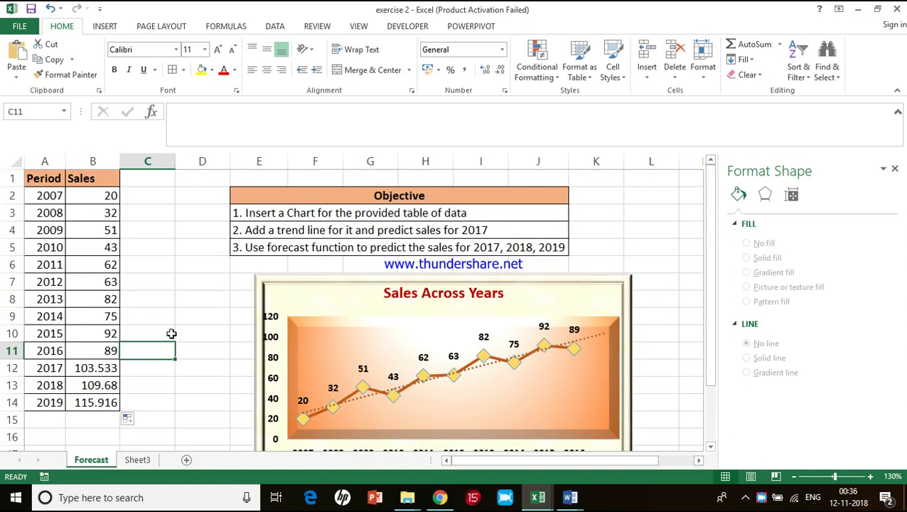